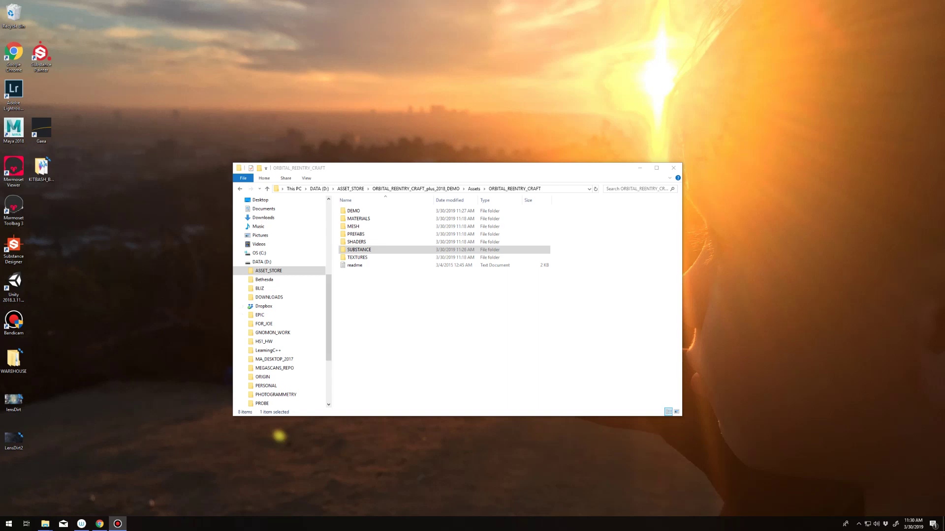
# Launch Unity and open the DEMO_INTERIOR scene to look around inside the craft
pyautogui.doubleClick(14, 285)
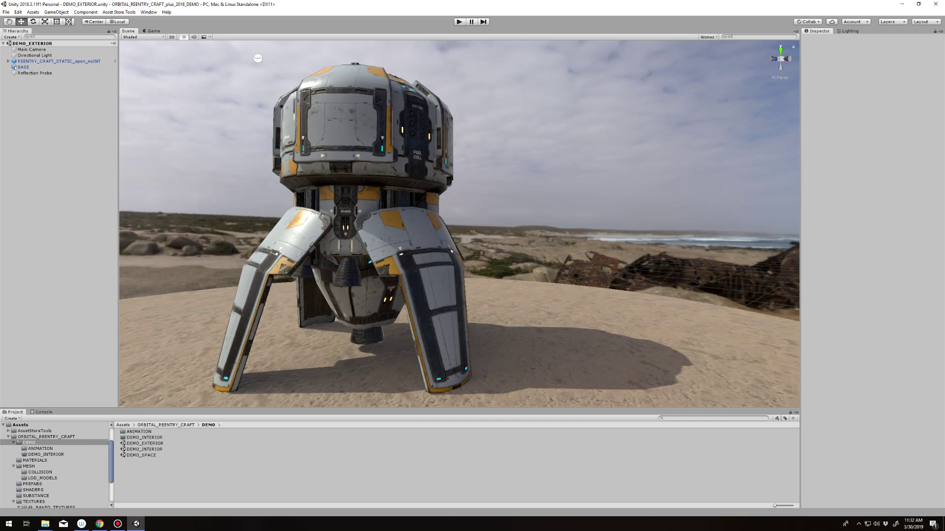
pyautogui.doubleClick(144, 449)
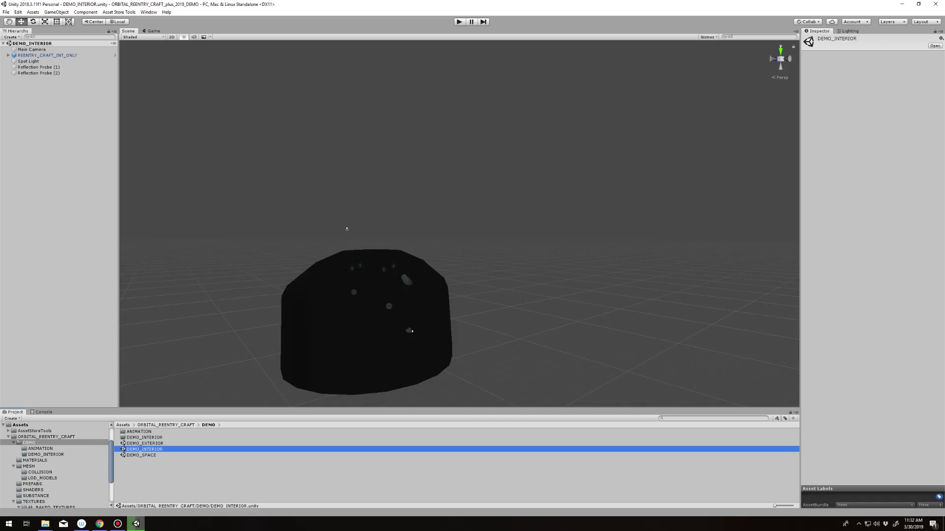
pyautogui.scroll(10, 459, 224)
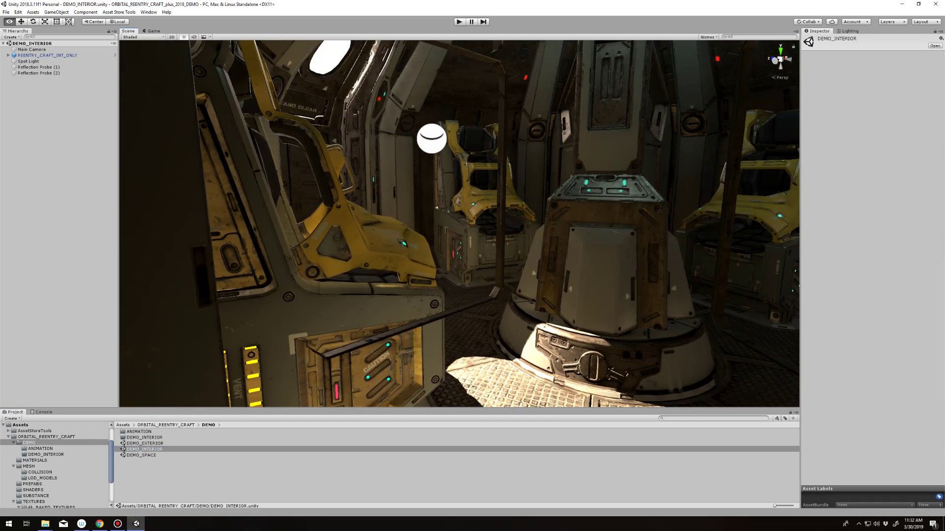
pyautogui.moveTo(459, 224); pyautogui.dragTo(280, 224, button='right')
# View the craft in the DEMO_SPACE scene and reopen the DEMO_EXTERIOR scene with the landed craft
pyautogui.doubleClick(141, 455)
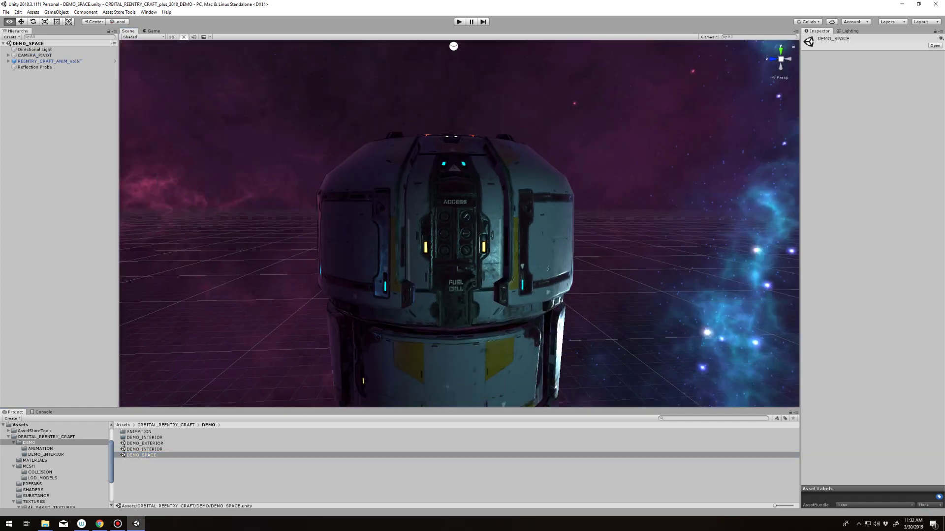
pyautogui.keyDown('alt'); pyautogui.moveTo(453, 46); pyautogui.dragTo(458, 35); pyautogui.keyUp('alt')
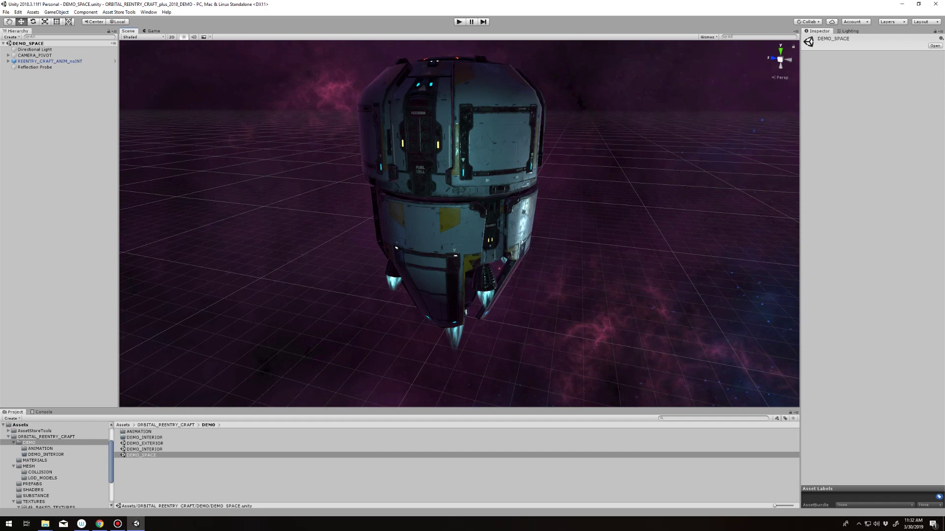
pyautogui.doubleClick(145, 444)
pyautogui.keyDown('alt'); pyautogui.moveTo(145, 275); pyautogui.dragTo(182, 295); pyautogui.keyUp('alt')
pyautogui.scroll(-4, 253, 41)
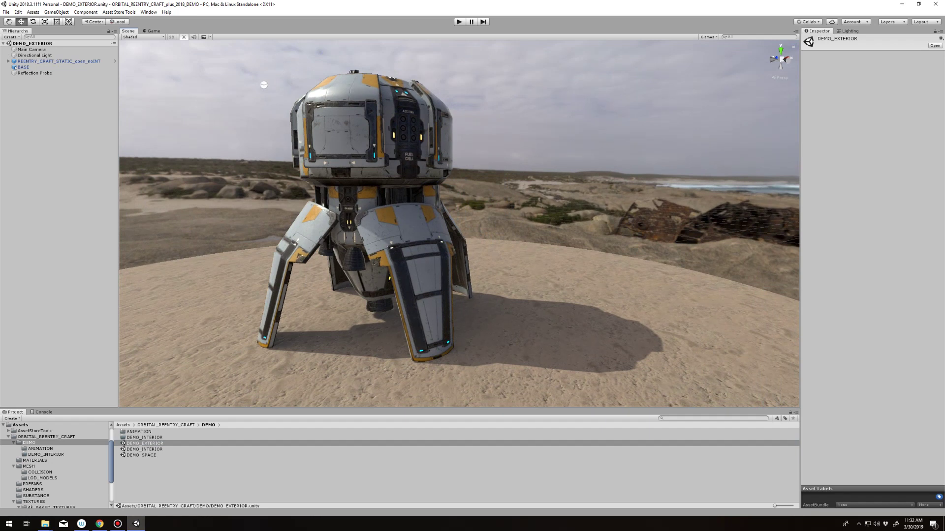
# Show the POD_CHAIR textures in the project's 4k_BAKED_TEXTURES folder
pyautogui.scroll(-3, 56, 465)
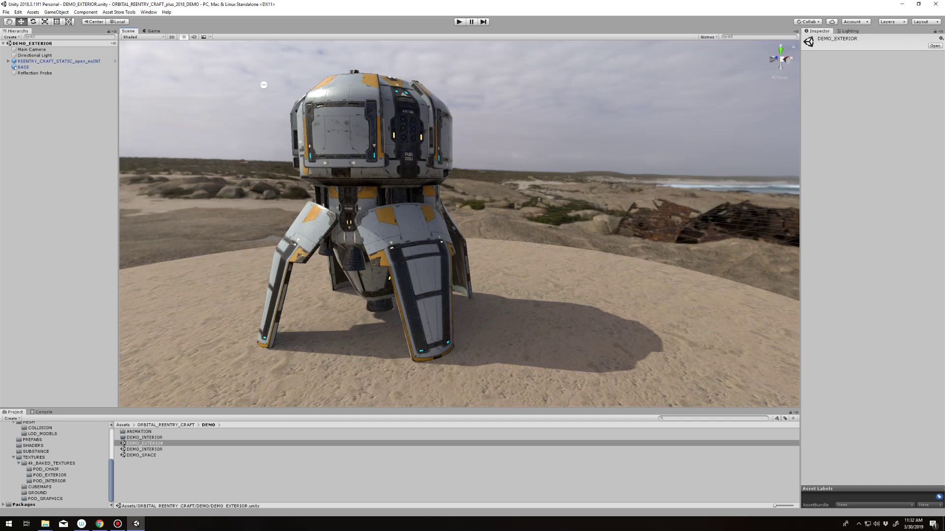
pyautogui.click(45, 469)
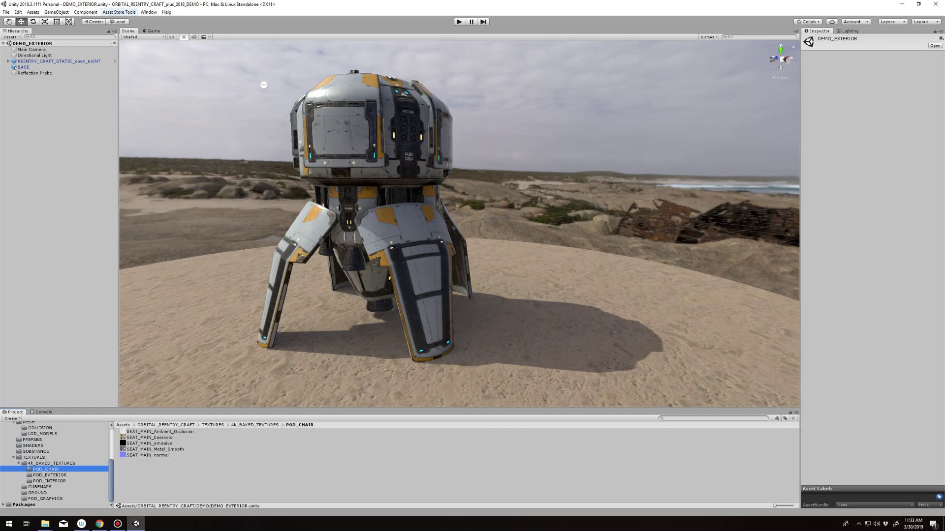
# Find Substance in Unity by searching the Asset Store for "substance", import its package and return to the scene view
pyautogui.click(148, 12)
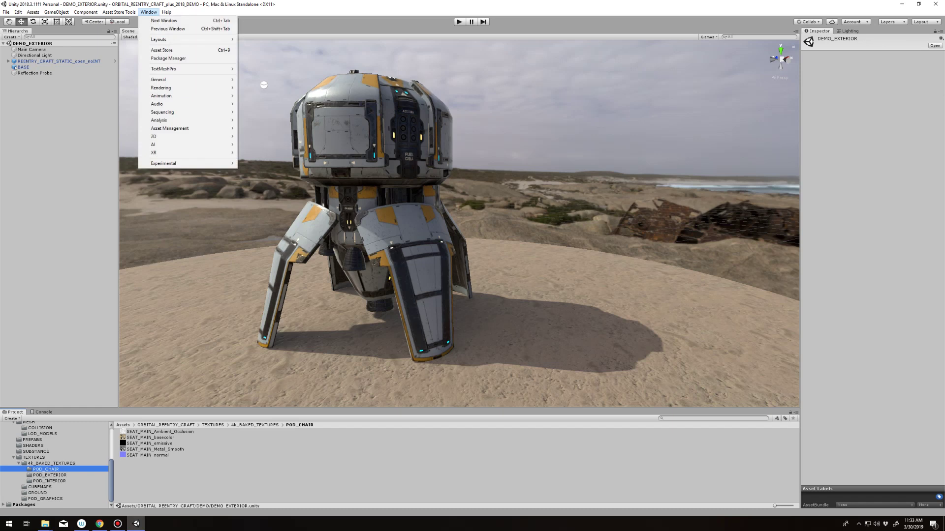
pyautogui.click(161, 50)
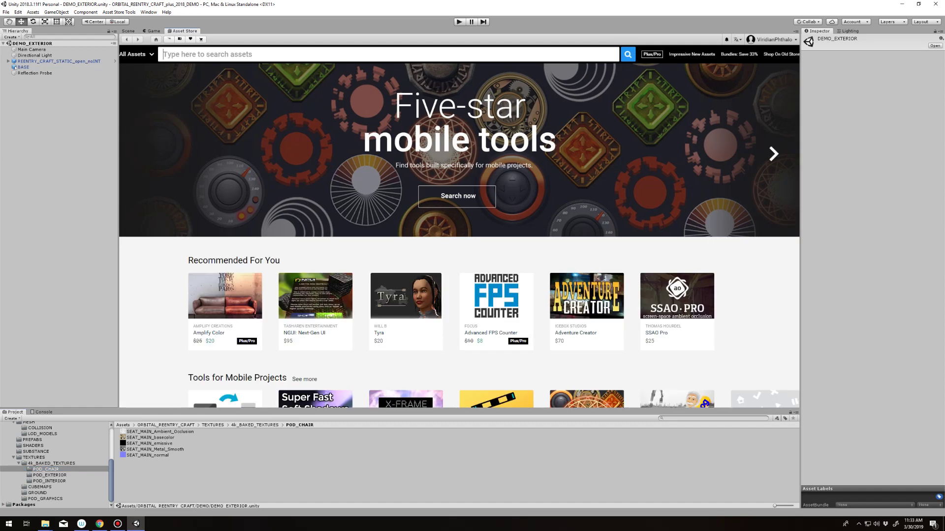
pyautogui.write('substance')
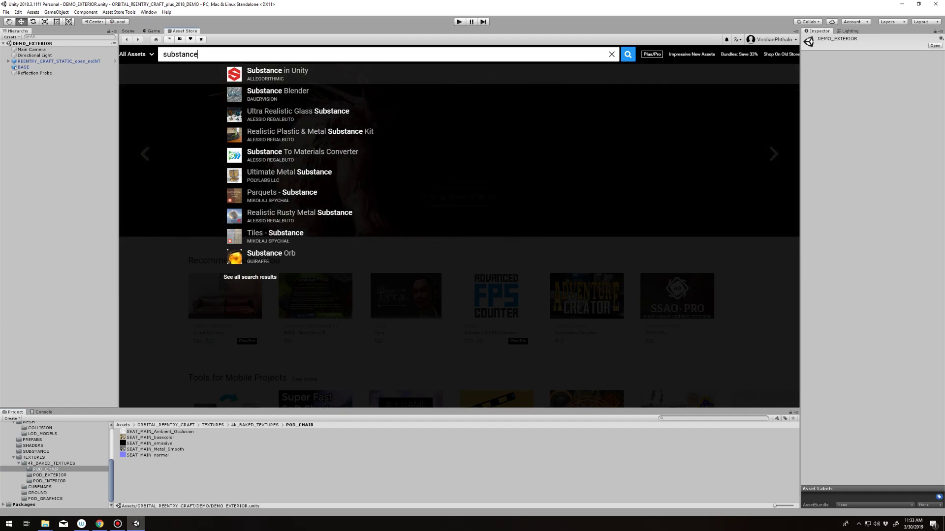
pyautogui.press('Return')
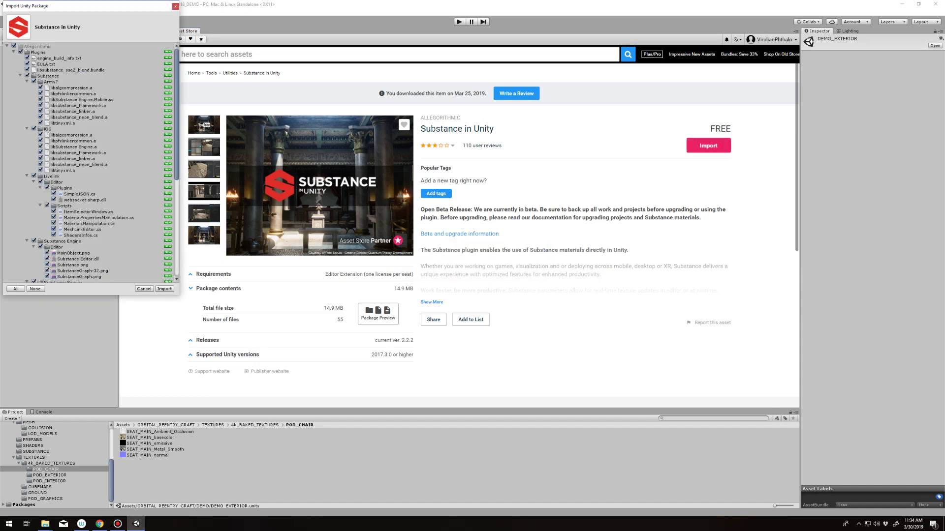
pyautogui.click(165, 289)
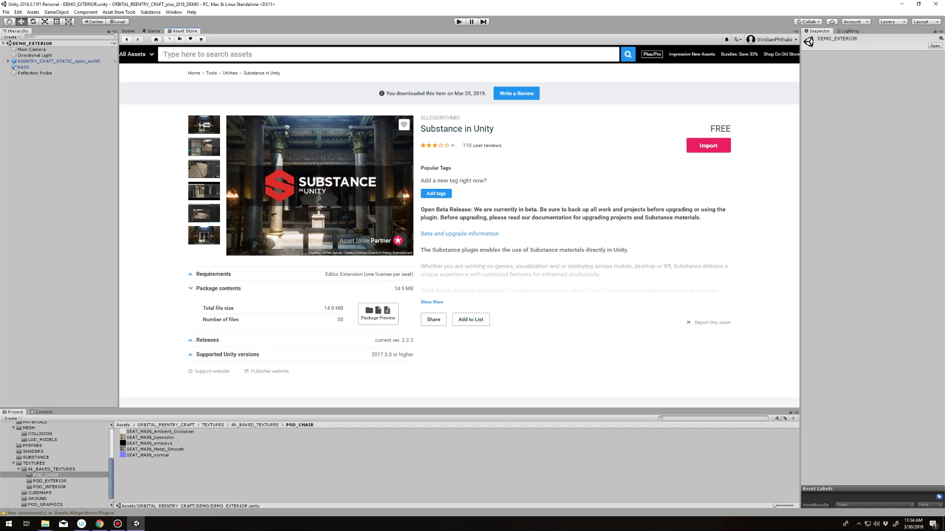
pyautogui.hotkey('ctrl', '1')
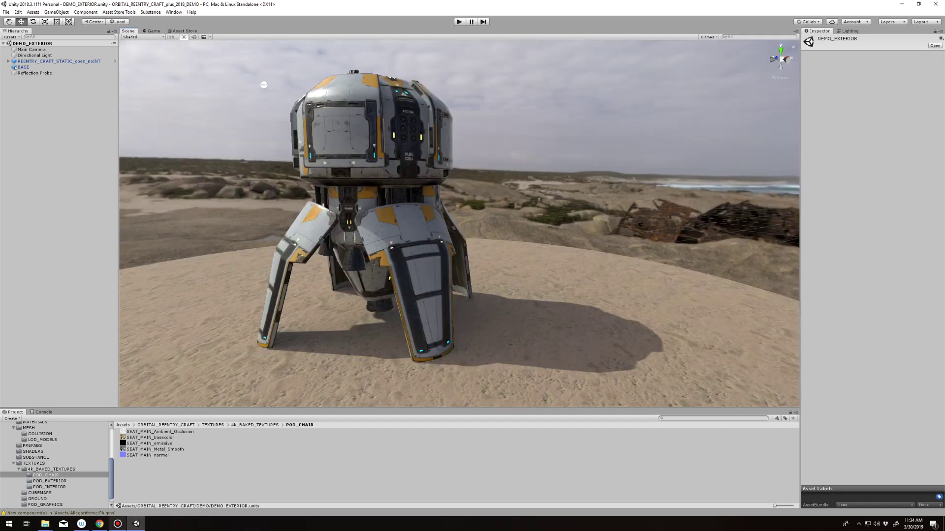
# Open the ESCAPE_POD_SUBSTANCE zip archive from the project's SUBSTANCE folder
pyautogui.scroll(-1, 54, 465)
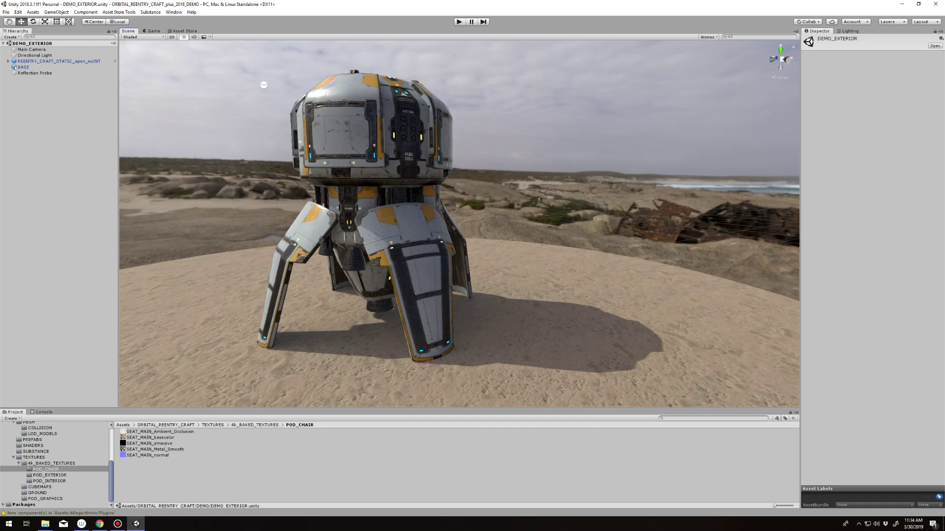
pyautogui.scroll(3, 54, 465)
pyautogui.scroll(-2, 54, 465)
pyautogui.scroll(2, 55, 464)
pyautogui.scroll(-3, 54, 465)
pyautogui.scroll(5, 54, 465)
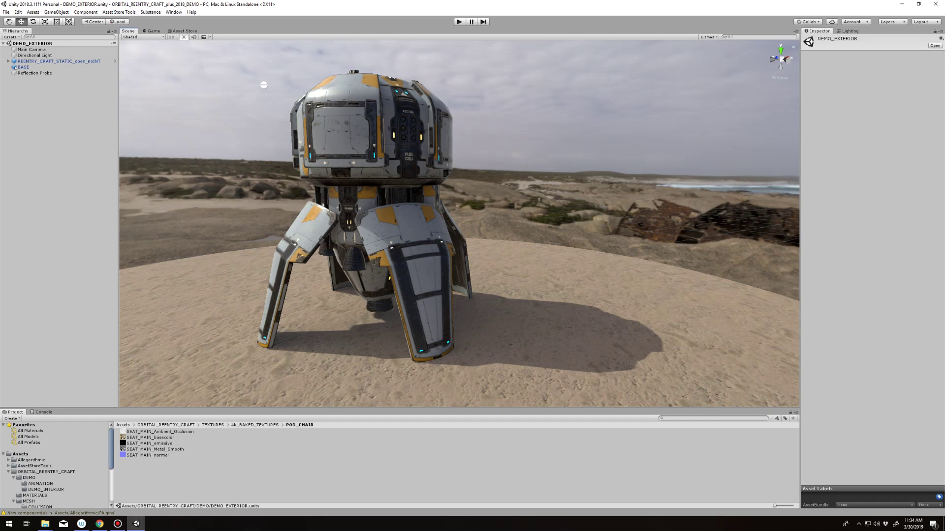
pyautogui.scroll(-5, 55, 465)
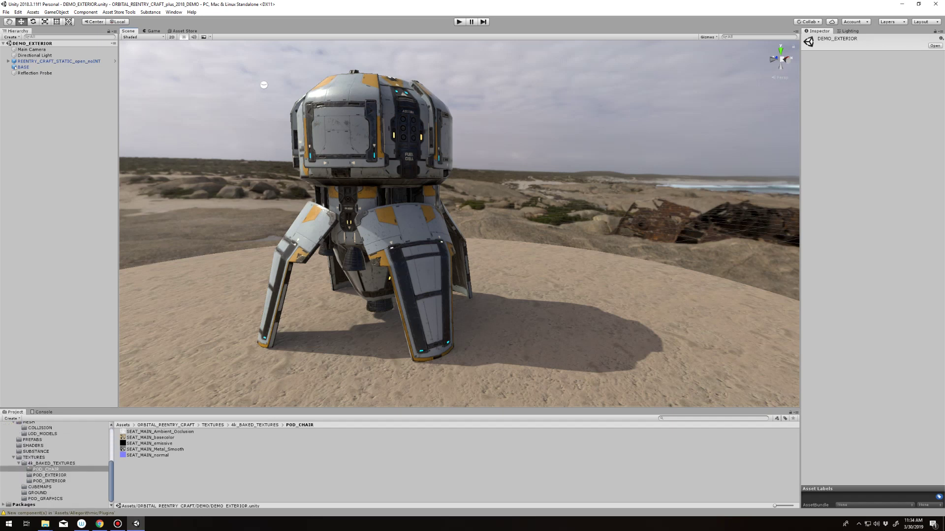
pyautogui.click(36, 451)
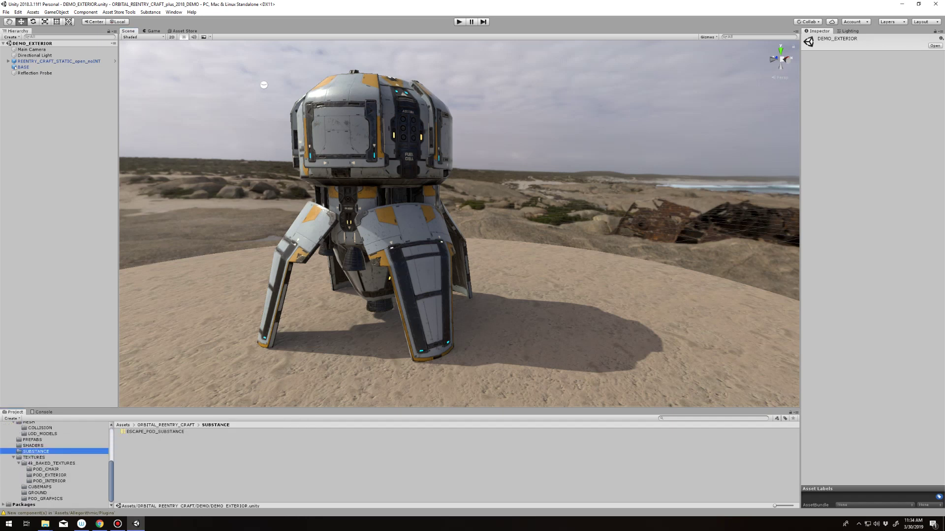
pyautogui.click(155, 432)
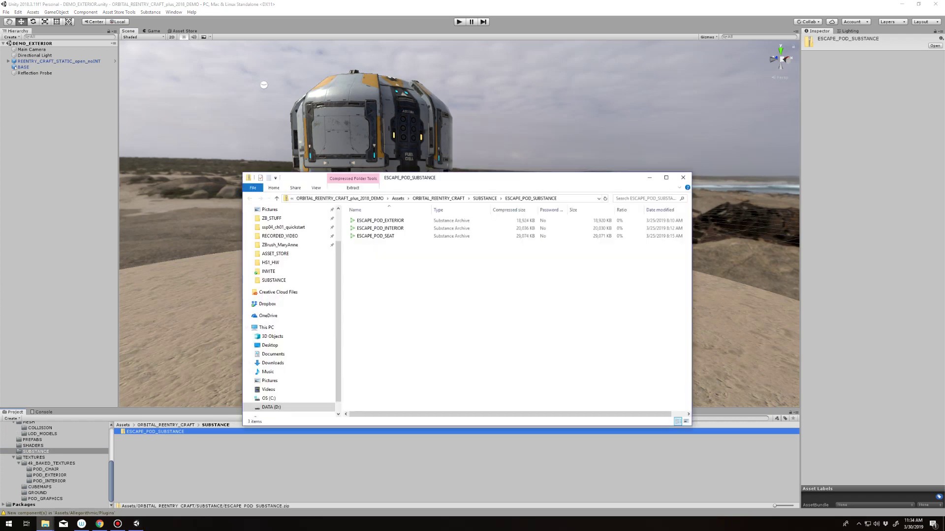
# Extract the ESCAPE_POD_SUBSTANCE archive to the default folder inside SUBSTANCE and check the extracted files
pyautogui.click(484, 198)
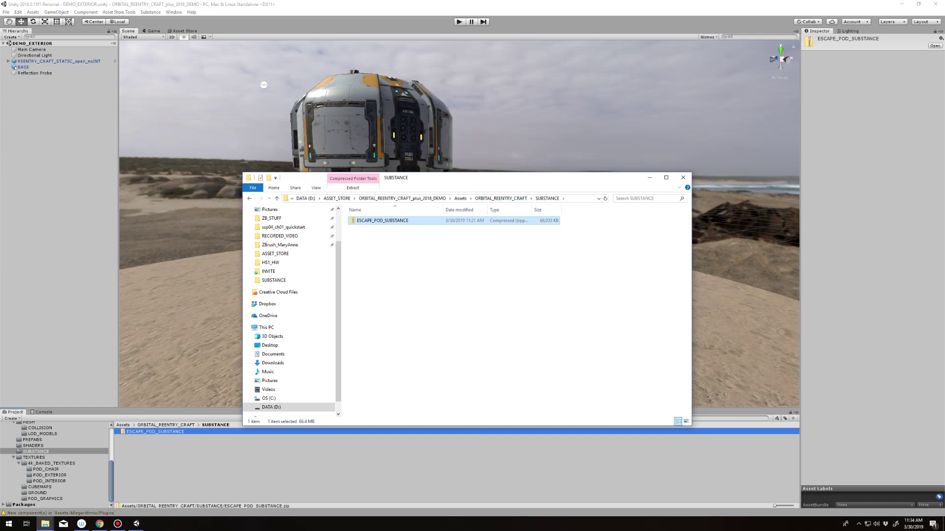
pyautogui.rightClick(378, 221)
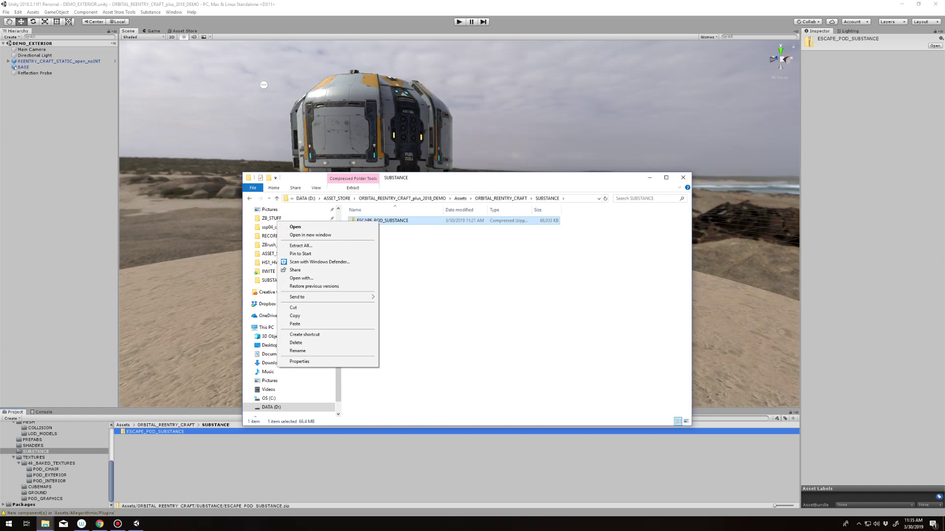
pyautogui.click(301, 246)
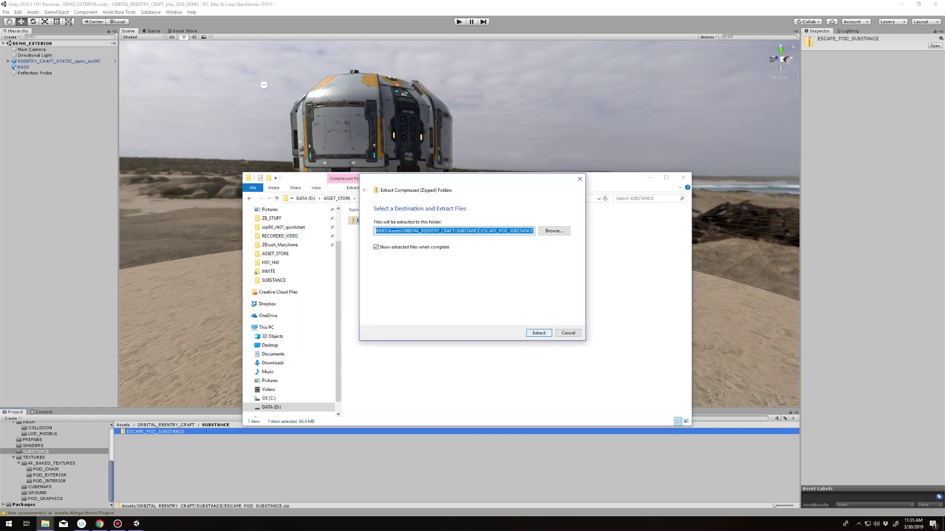
pyautogui.press('Return')
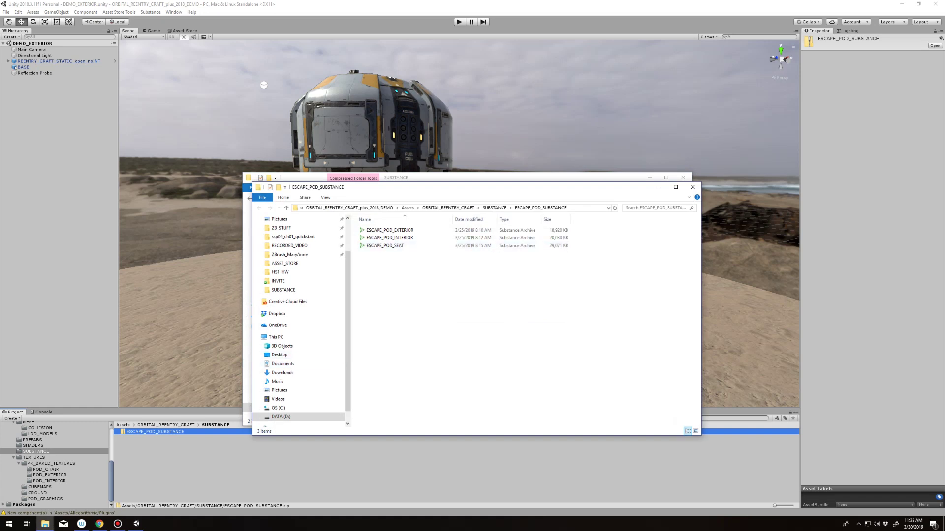
pyautogui.click(692, 187)
pyautogui.doubleClick(377, 220)
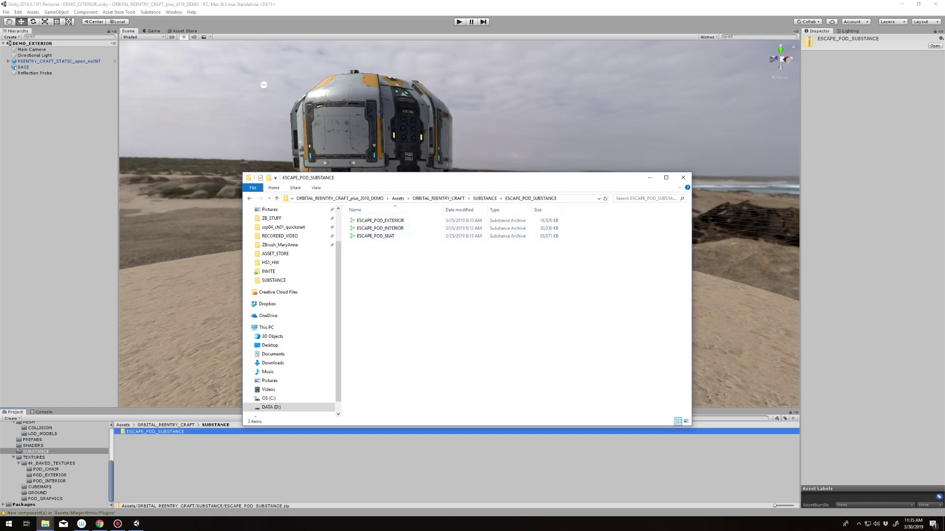
pyautogui.hotkey('alt', 'F4')
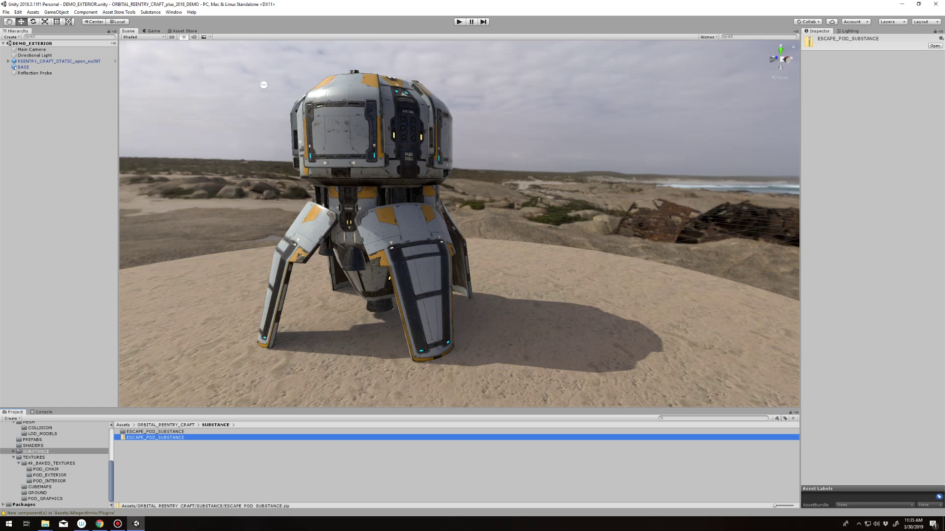
# Open the extracted ESCAPE_POD_SUBSTANCE folder in the project and expand the ESCAPE_POD_EXTERIOR substance
pyautogui.moveTo(458, 221); pyautogui.dragTo(560, 227, button='right')
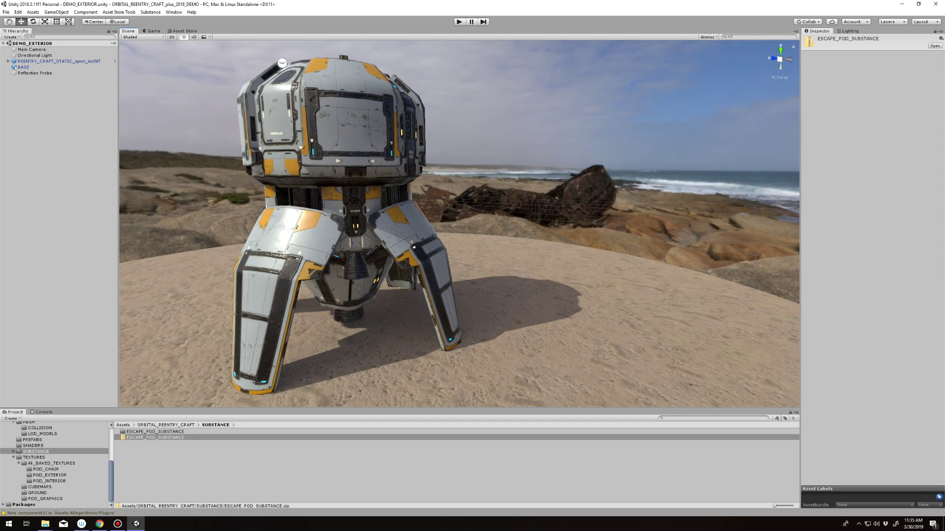
pyautogui.click(155, 431)
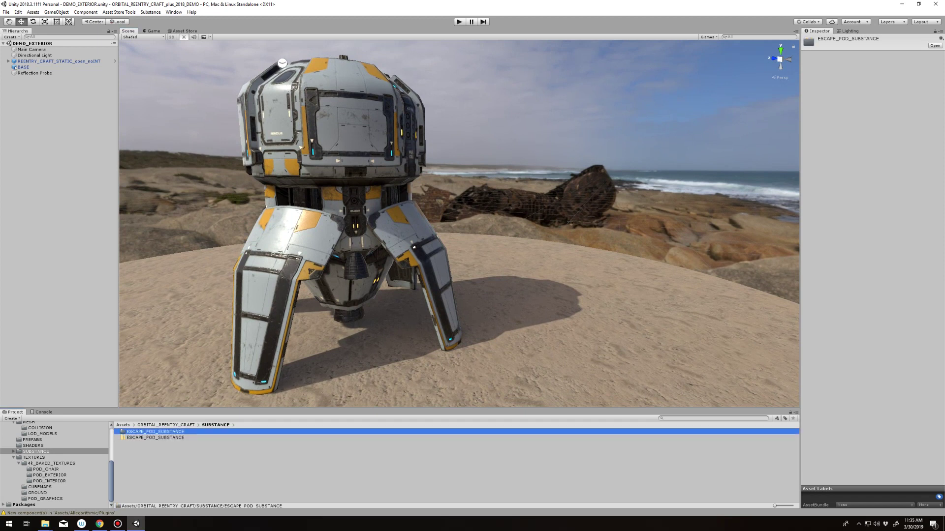
pyautogui.doubleClick(155, 432)
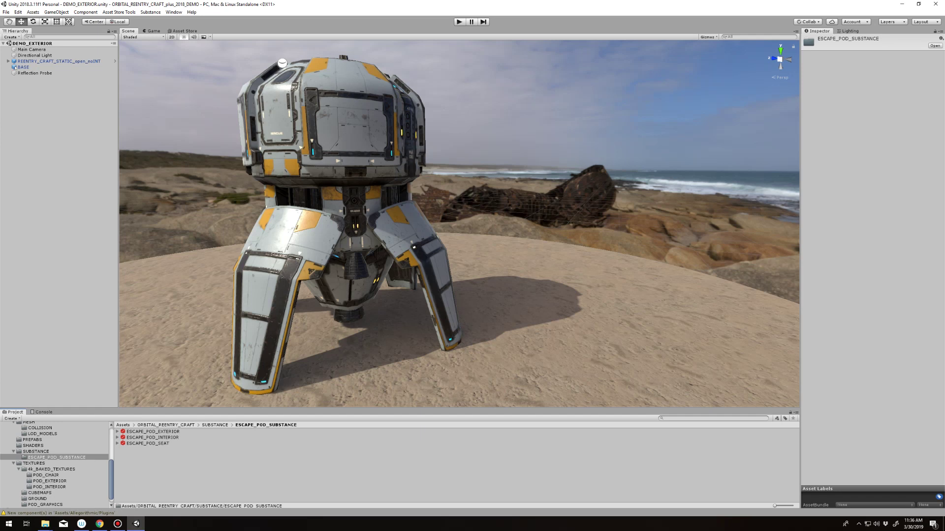
pyautogui.click(118, 431)
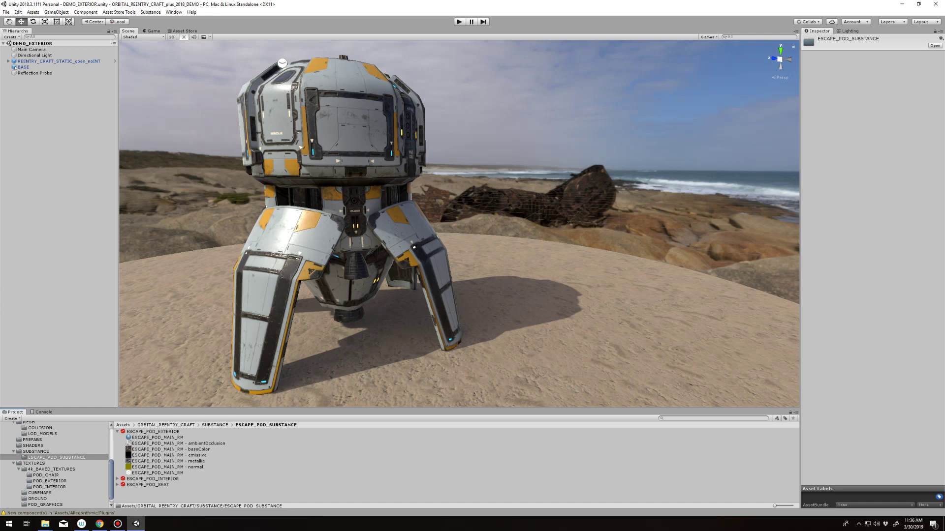
# Look at the 4k_BAKED_TEXTURES folder and go back to the ESCAPE_POD_SUBSTANCE folder
pyautogui.scroll(-1, 55, 465)
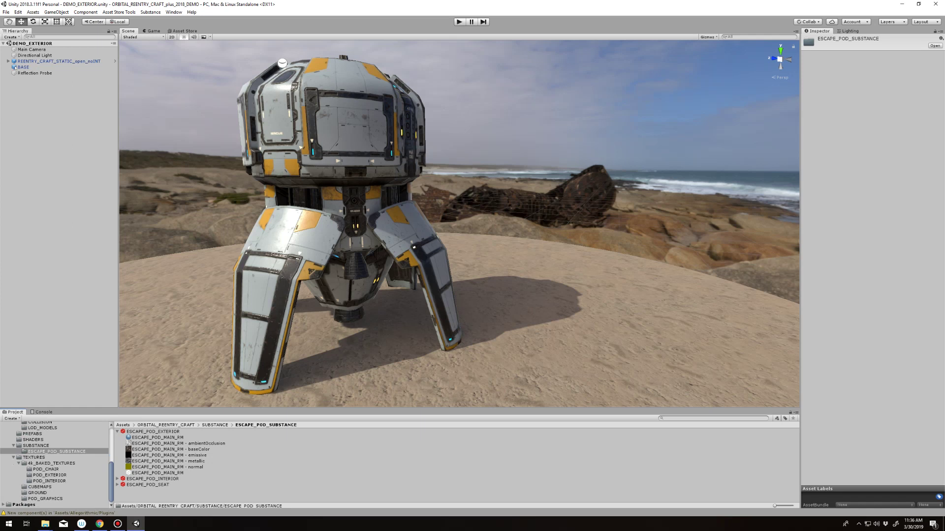
pyautogui.click(51, 463)
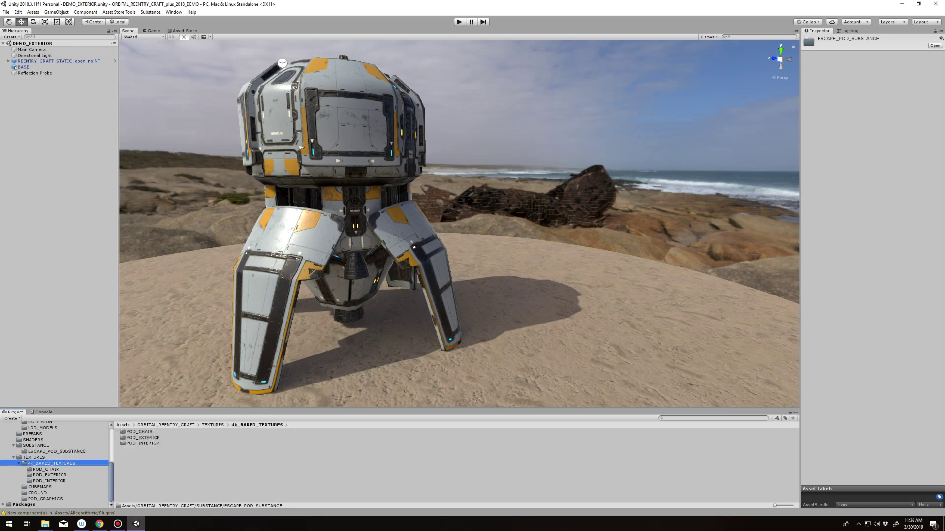
pyautogui.click(57, 452)
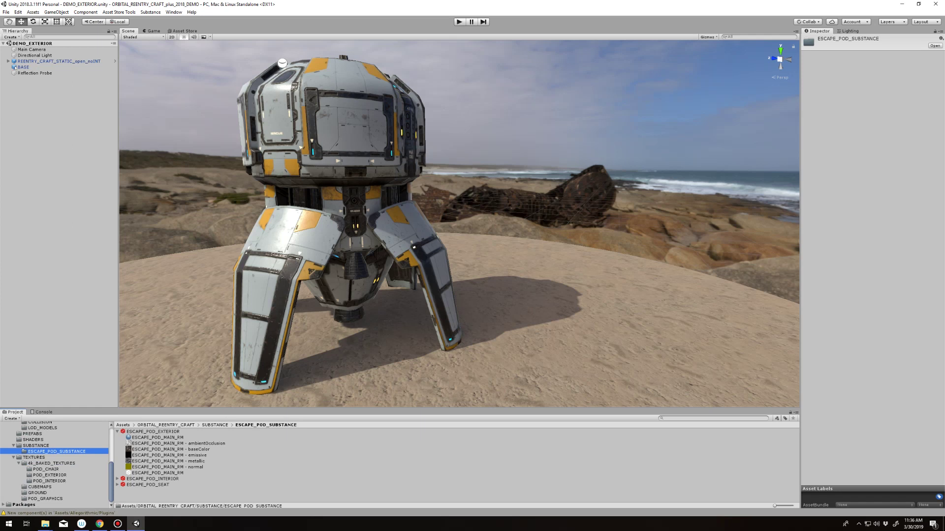
# Apply the ESCAPE_POD_MAIN_RM substance material to the craft and show its graph parameters in a widened properties area
pyautogui.click(157, 438)
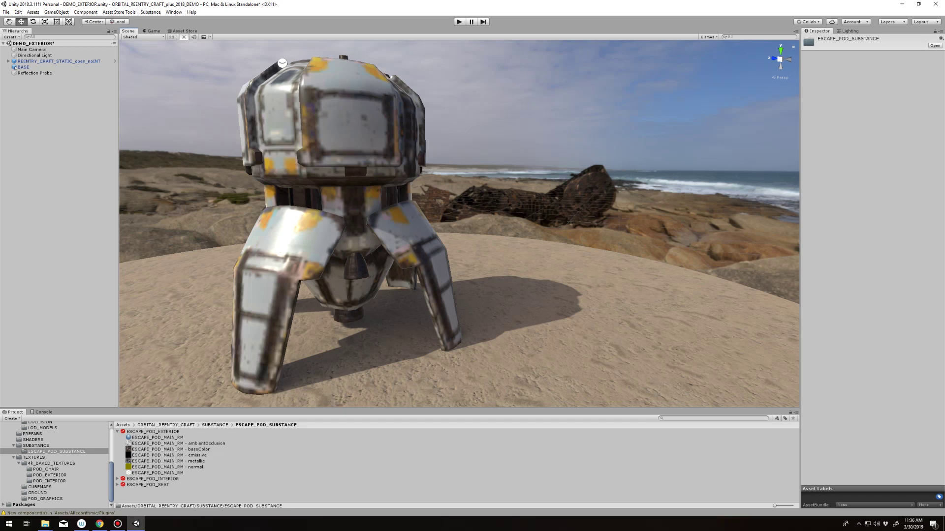
pyautogui.click(158, 473)
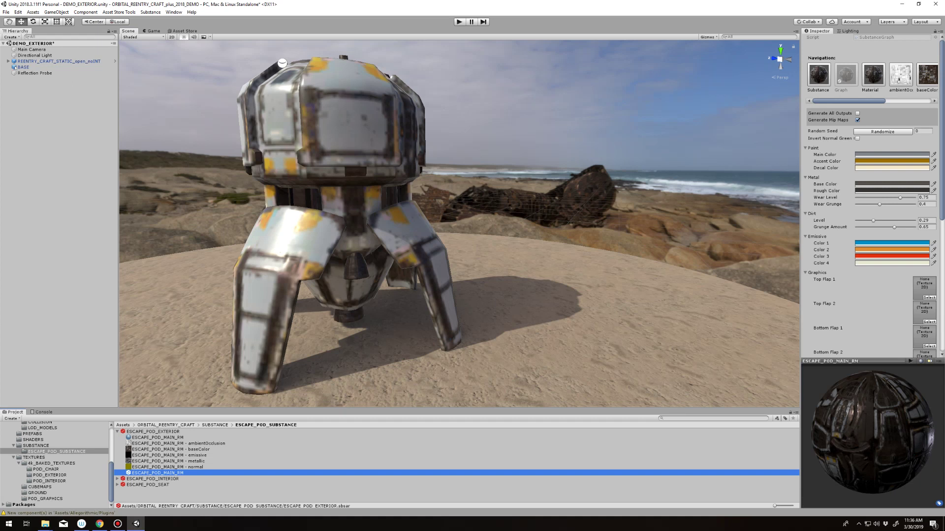
pyautogui.moveTo(801, 221); pyautogui.dragTo(706, 221)
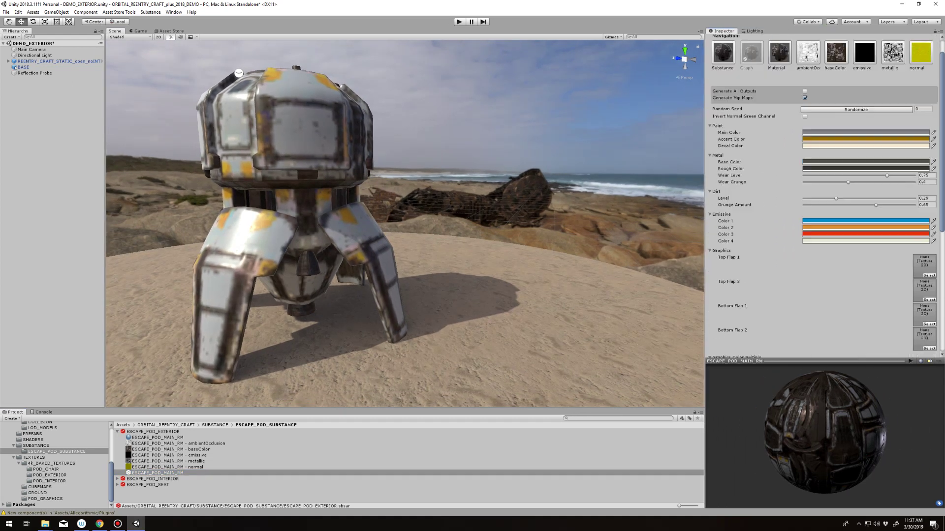
# Set the substance's target width and height to 2048 with the ratio locked and apply the target settings
pyautogui.scroll(-10, 822, 196)
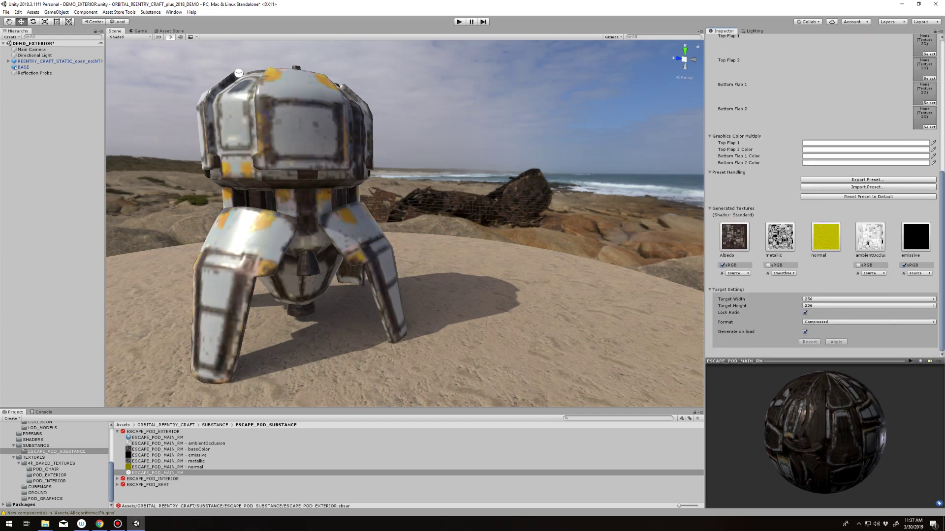
pyautogui.click(837, 299)
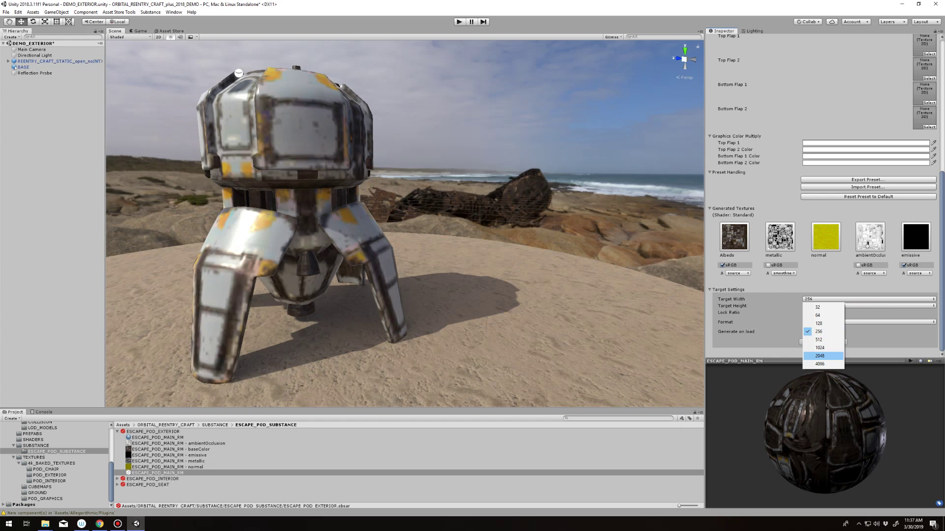
pyautogui.click(819, 356)
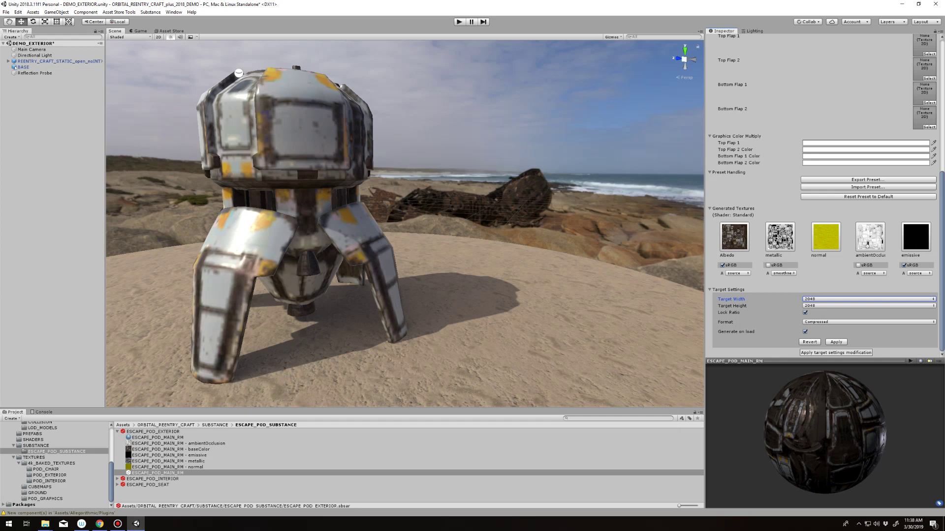
pyautogui.keyDown('alt'); pyautogui.moveTo(239, 72); pyautogui.dragTo(304, 58); pyautogui.keyUp('alt')
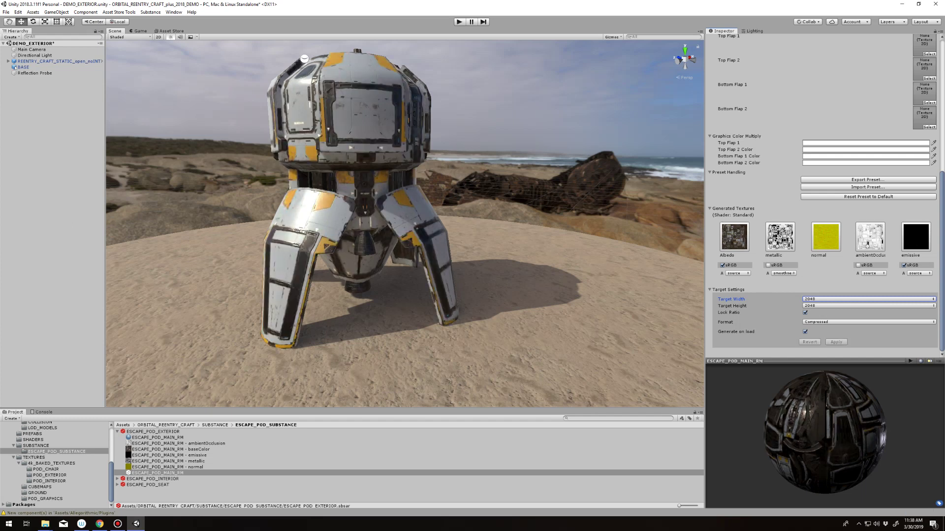
pyautogui.moveTo(405, 224); pyautogui.dragTo(396, 207, button='right')
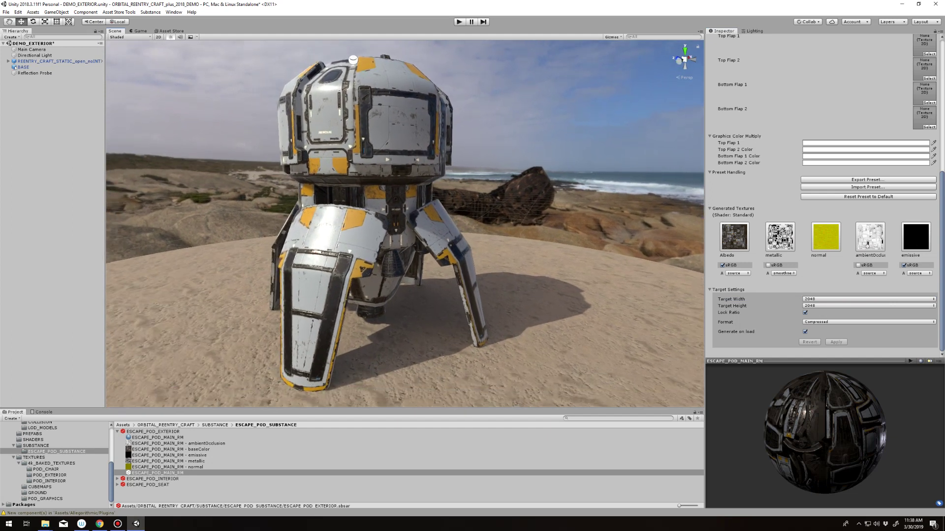
pyautogui.moveTo(396, 207)
pyautogui.mouseDown(button='right')
pyautogui.moveTo(392, 216)
pyautogui.moveTo(391, 207)
pyautogui.mouseUp(button='right')
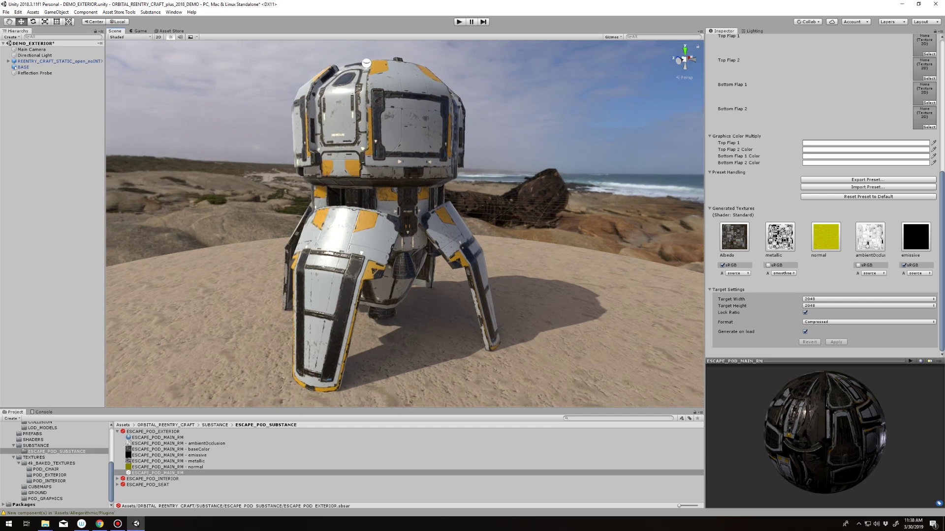
# Set the paint's Main Color to the dark military green 3F4938
pyautogui.scroll(10, 822, 197)
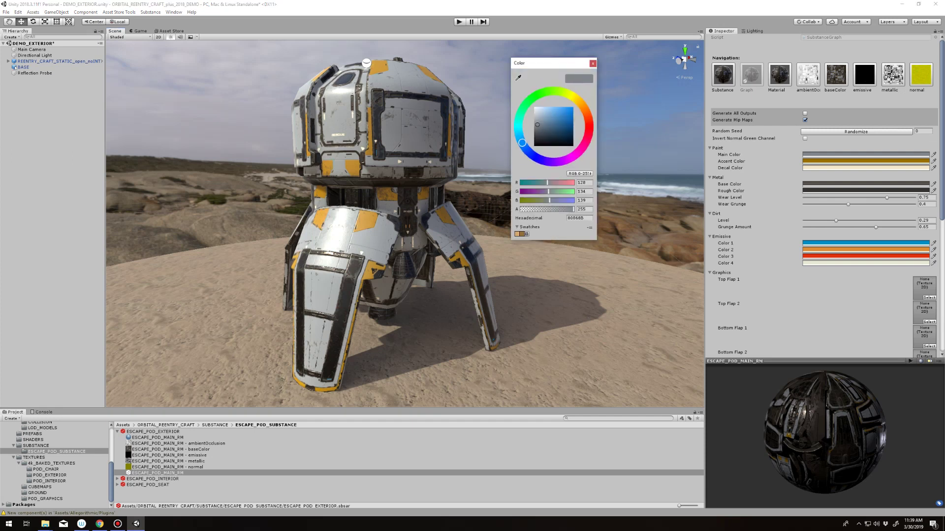
pyautogui.moveTo(522, 143)
pyautogui.mouseDown()
pyautogui.moveTo(525, 106)
pyautogui.moveTo(544, 133)
pyautogui.moveTo(551, 91)
pyautogui.mouseUp()
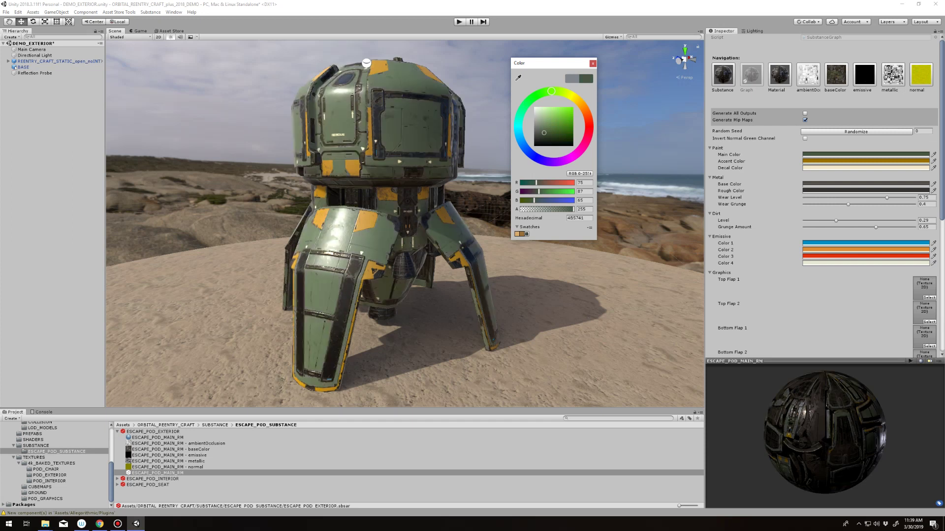
pyautogui.moveTo(544, 133); pyautogui.dragTo(543, 135)
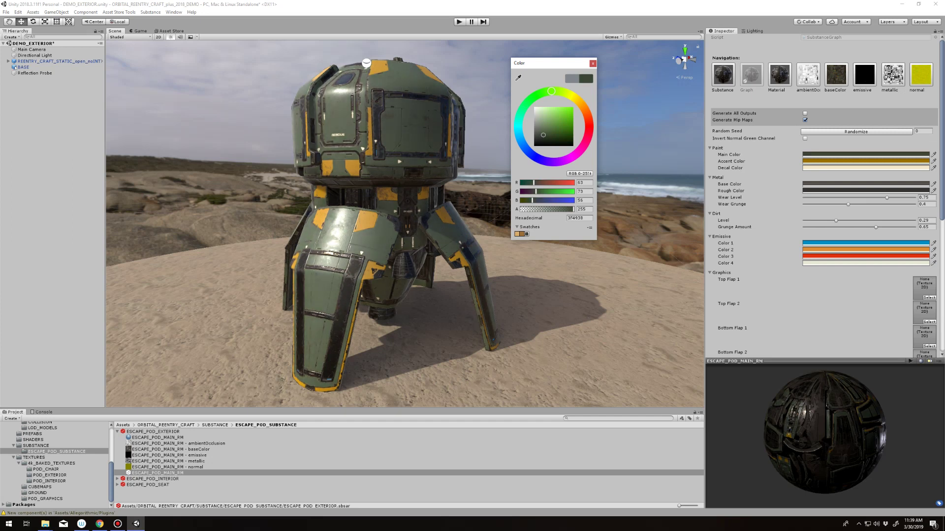
pyautogui.click(592, 64)
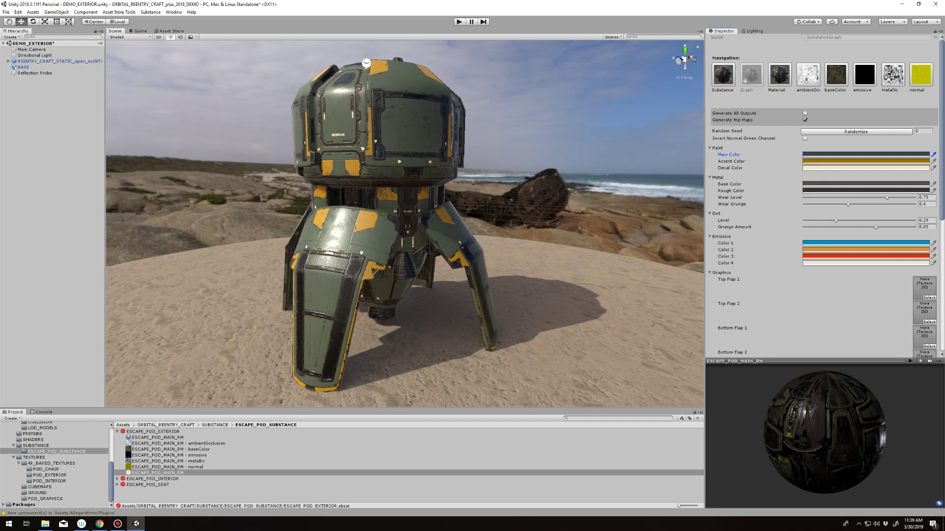
# Set the paint's Accent Color to the red 963731 and its Decal Color to the muted lavender grey A09BAE
pyautogui.click(864, 161)
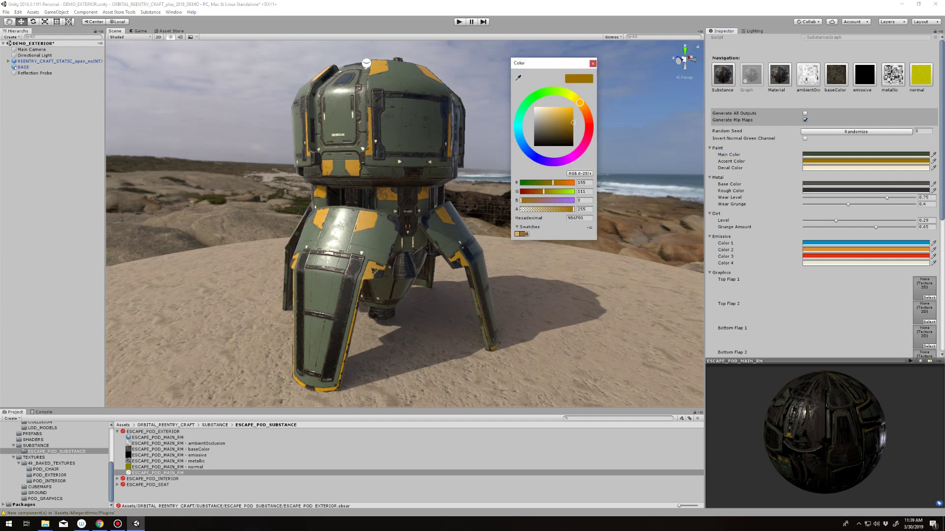
pyautogui.moveTo(580, 102)
pyautogui.mouseDown()
pyautogui.moveTo(589, 127)
pyautogui.moveTo(560, 123)
pyautogui.mouseUp()
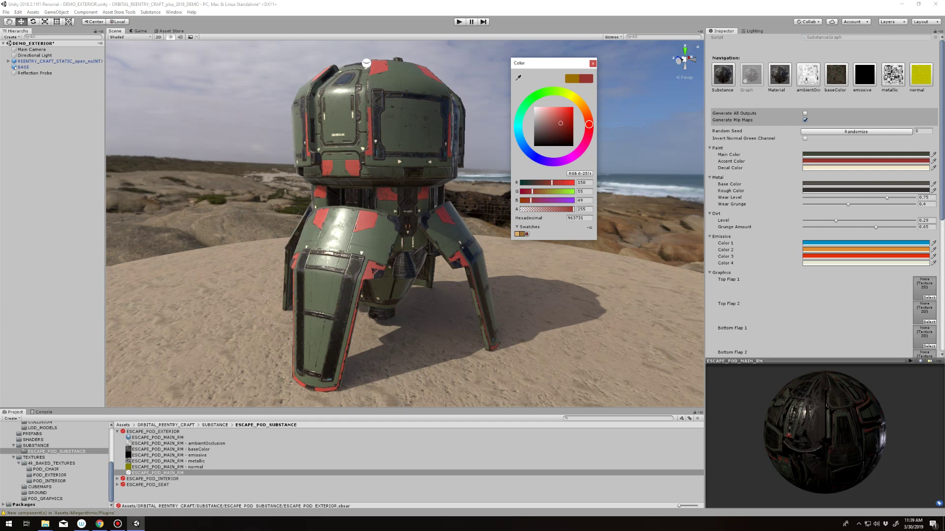
pyautogui.click(866, 167)
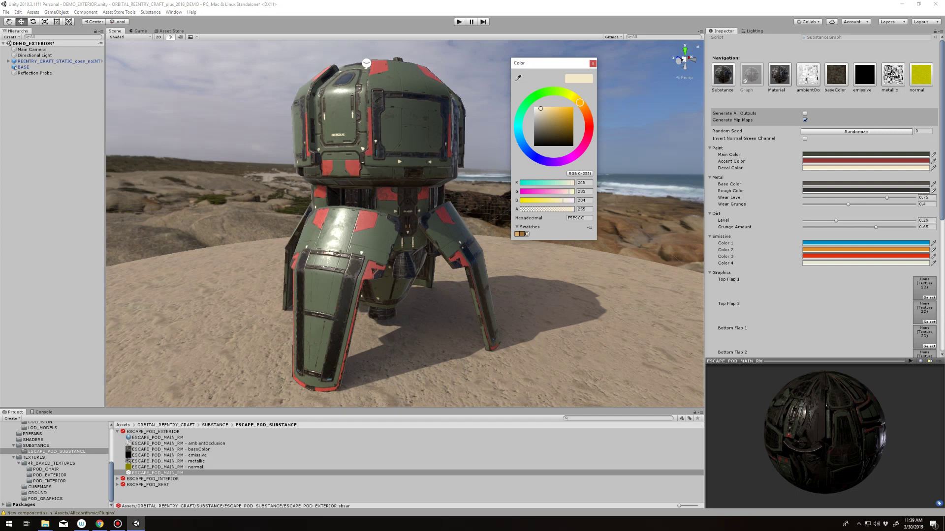
pyautogui.moveTo(580, 102); pyautogui.dragTo(544, 160)
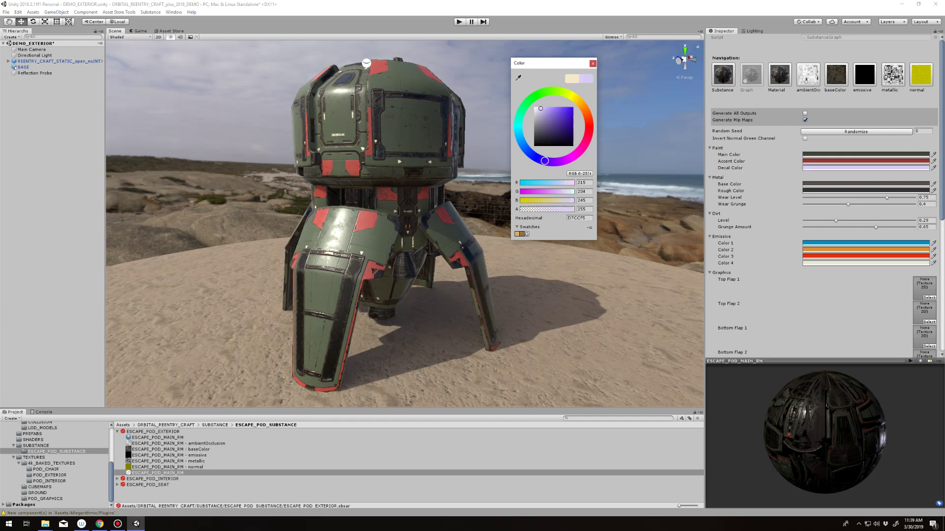
pyautogui.moveTo(539, 124); pyautogui.dragTo(538, 120)
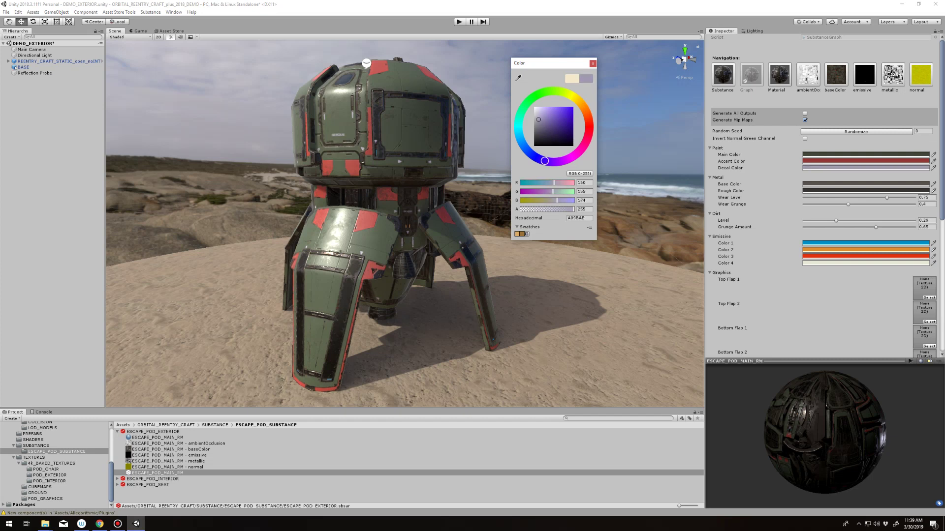
pyautogui.click(592, 63)
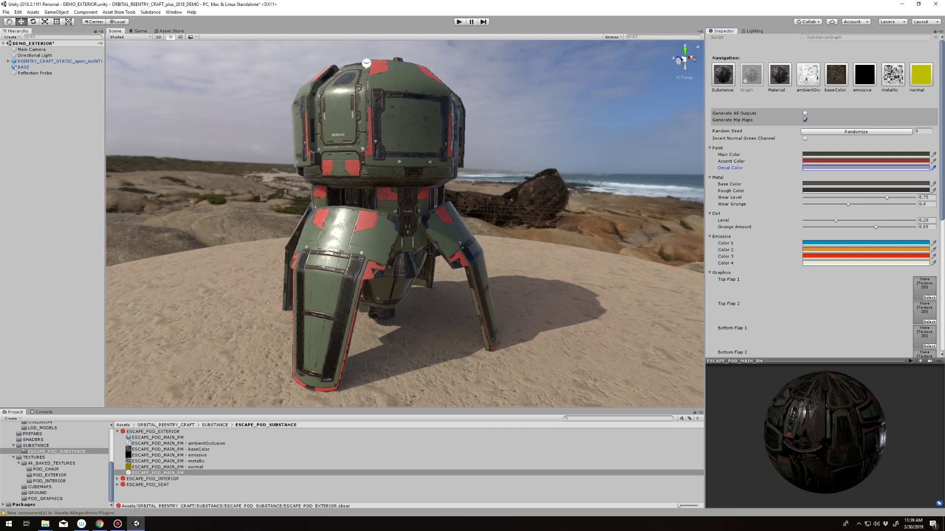
# Lighten the metal's Base Color and Rough Color, using the warm greys 96938E and 615F5E
pyautogui.moveTo(366, 63)
pyautogui.keyDown('alt'); pyautogui.mouseDown()
pyautogui.moveTo(375, 50)
pyautogui.moveTo(411, 54)
pyautogui.moveTo(369, 42)
pyautogui.moveTo(374, 51)
pyautogui.mouseUp(); pyautogui.keyUp('alt')
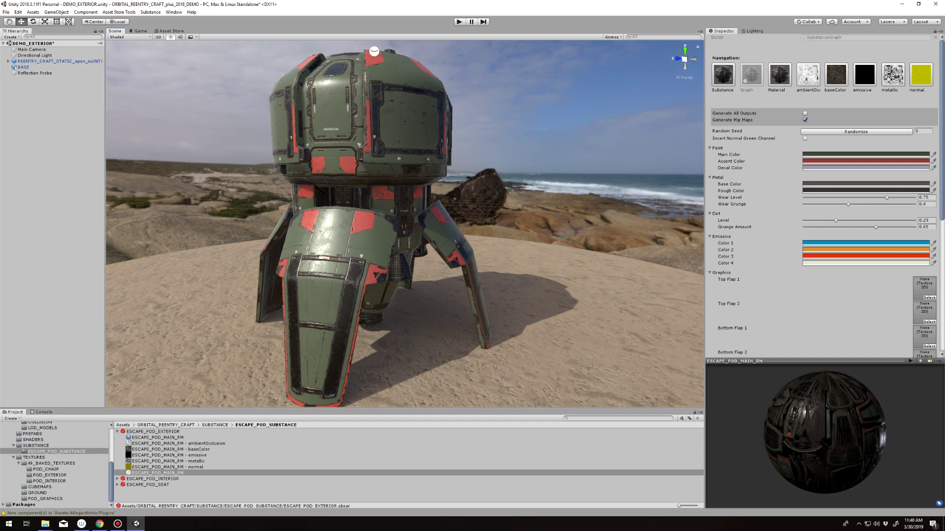
pyautogui.click(866, 184)
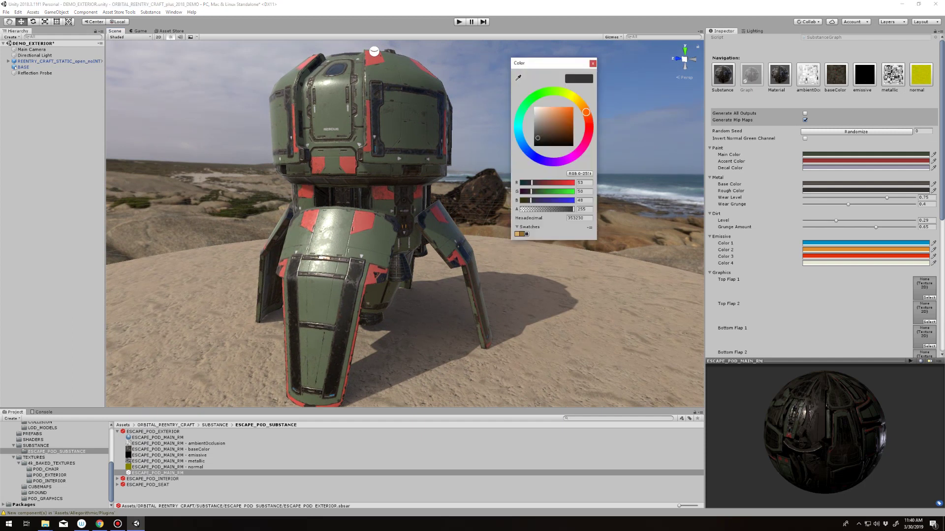
pyautogui.moveTo(537, 138); pyautogui.dragTo(536, 131)
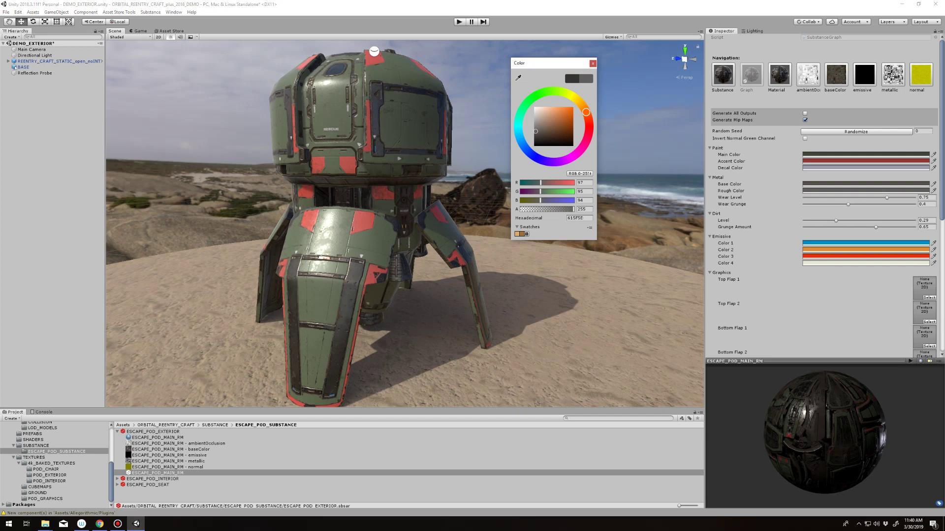
pyautogui.moveTo(535, 130); pyautogui.dragTo(536, 123)
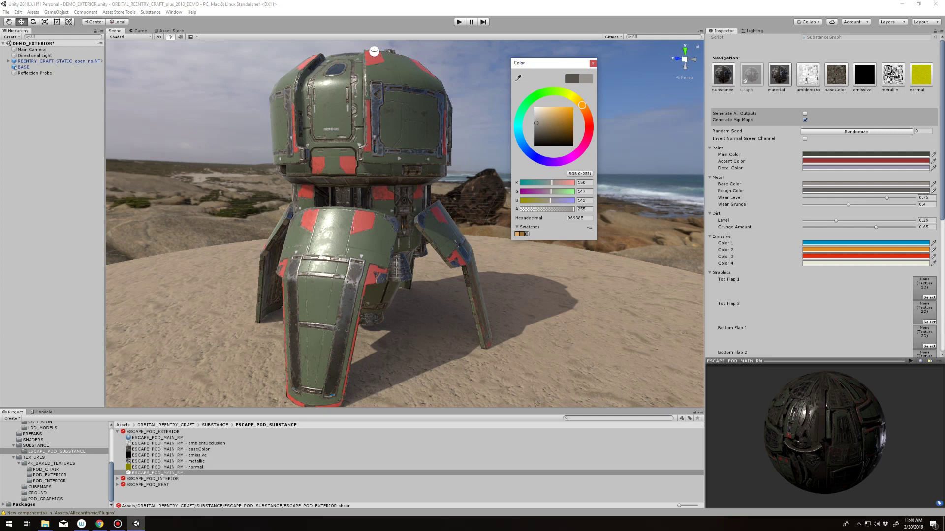
pyautogui.click(592, 64)
pyautogui.moveTo(482, 197); pyautogui.dragTo(477, 134, button='right')
pyautogui.press('w')
pyautogui.press('s')
pyautogui.moveTo(357, 158); pyautogui.dragTo(374, 79, button='right')
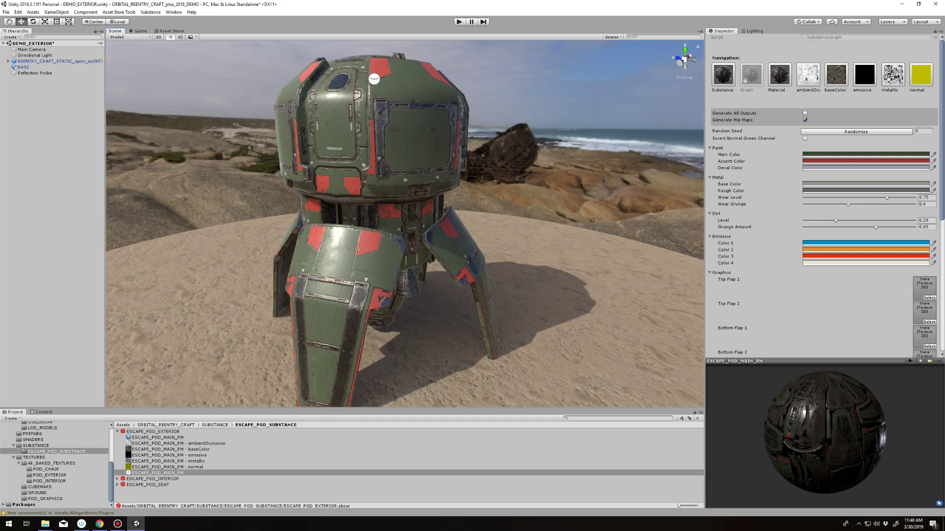
# Set the dirt Level to about 0.387 and the dirt Grunge Amount to about 0.567
pyautogui.click(846, 220)
pyautogui.keyDown('alt'); pyautogui.moveTo(374, 78); pyautogui.dragTo(289, 143); pyautogui.keyUp('alt')
pyautogui.moveTo(875, 227); pyautogui.dragTo(866, 228)
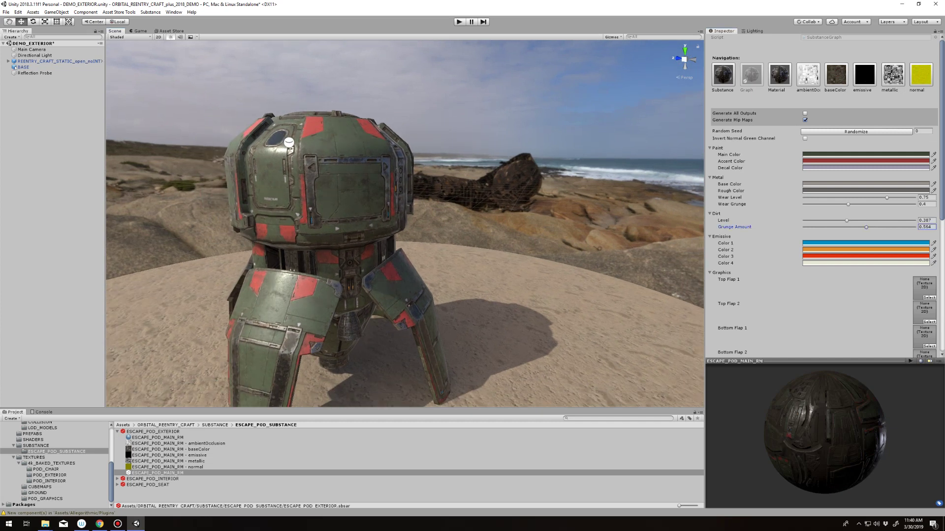
pyautogui.keyDown('alt'); pyautogui.moveTo(289, 142); pyautogui.dragTo(500, 129); pyautogui.keyUp('alt')
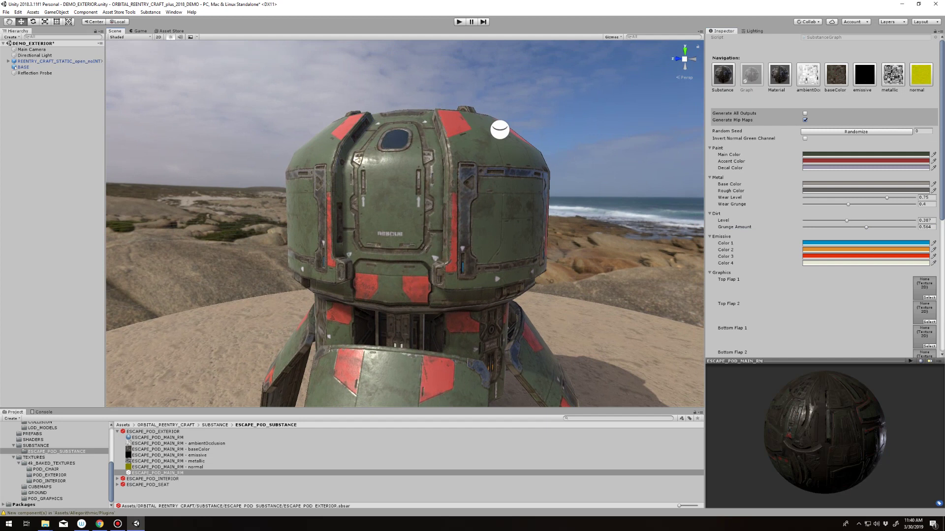
pyautogui.moveTo(865, 227)
pyautogui.mouseDown()
pyautogui.moveTo(894, 227)
pyautogui.moveTo(866, 227)
pyautogui.mouseUp()
pyautogui.moveTo(500, 130)
pyautogui.mouseDown(button='right')
pyautogui.moveTo(499, 197)
pyautogui.moveTo(511, 147)
pyautogui.moveTo(512, 206)
pyautogui.moveTo(514, 135)
pyautogui.mouseUp(button='right')
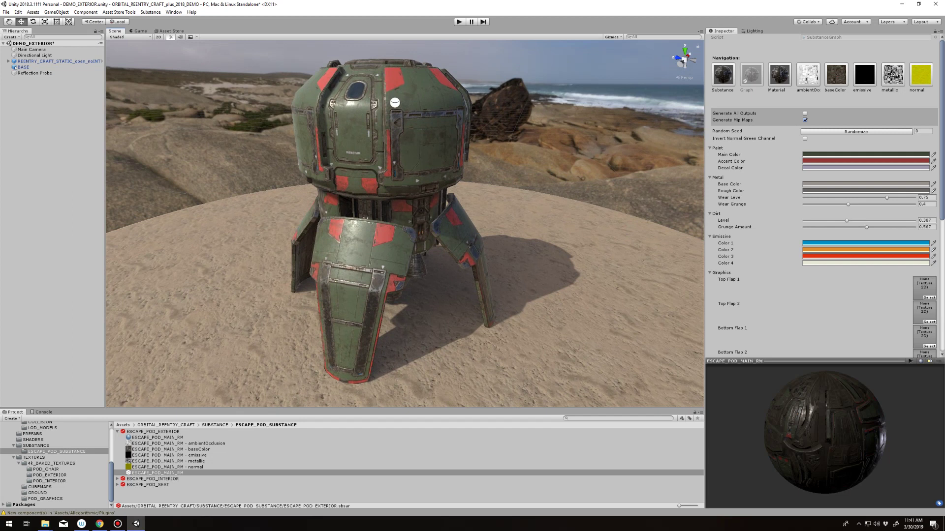
# Open the POD_GRAPHICS texture folder and assign LOGO_DROP to the Bottom Flap 1 graphic
pyautogui.scroll(-5, 822, 197)
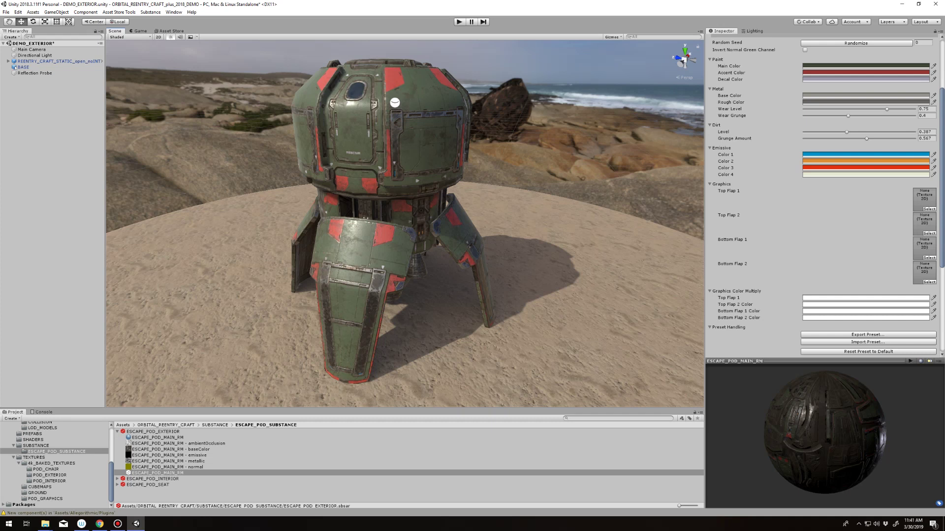
pyautogui.click(44, 498)
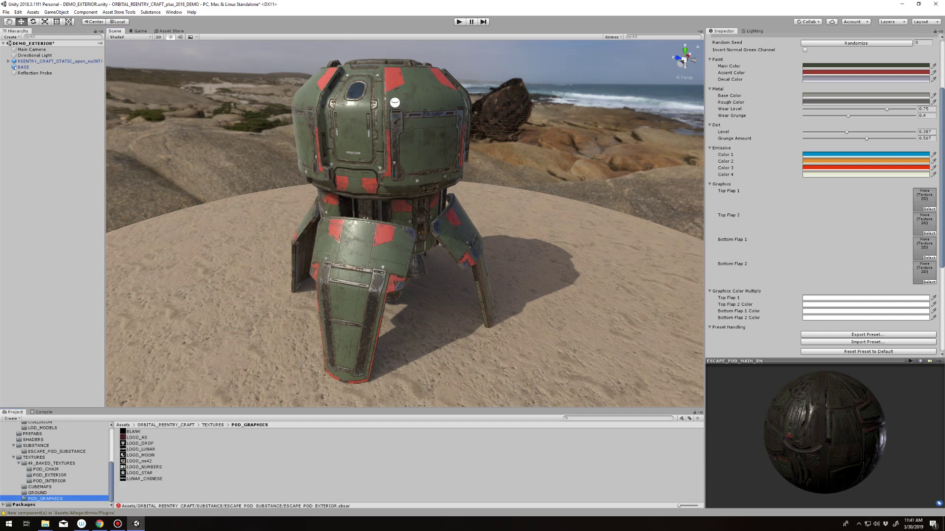
pyautogui.moveTo(140, 443); pyautogui.dragTo(924, 248)
pyautogui.moveTo(403, 221)
pyautogui.keyDown('alt'); pyautogui.mouseDown()
pyautogui.moveTo(443, 219)
pyautogui.moveTo(396, 219)
pyautogui.mouseUp(); pyautogui.keyUp('alt')
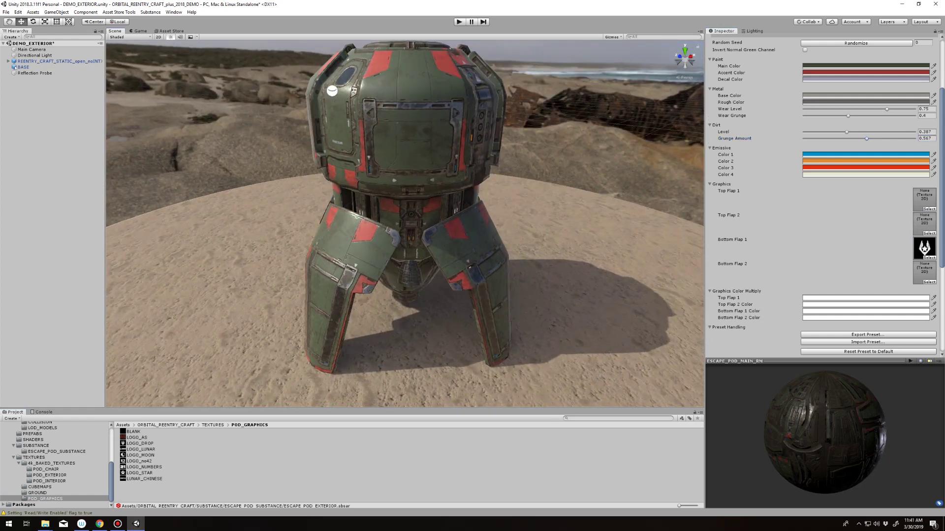
pyautogui.keyDown('alt'); pyautogui.moveTo(345, 202); pyautogui.dragTo(450, 194); pyautogui.keyUp('alt')
pyautogui.scroll(5, 450, 193)
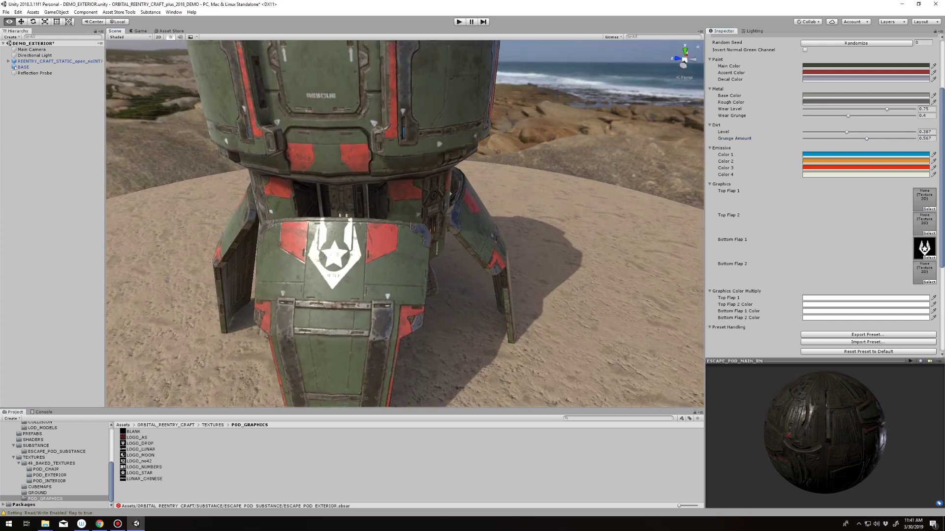
pyautogui.scroll(-4, 404, 224)
# Assign the LOGO_DROP texture to the Top Flap 1 graphic and check it on the craft
pyautogui.moveTo(141, 444); pyautogui.dragTo(885, 256)
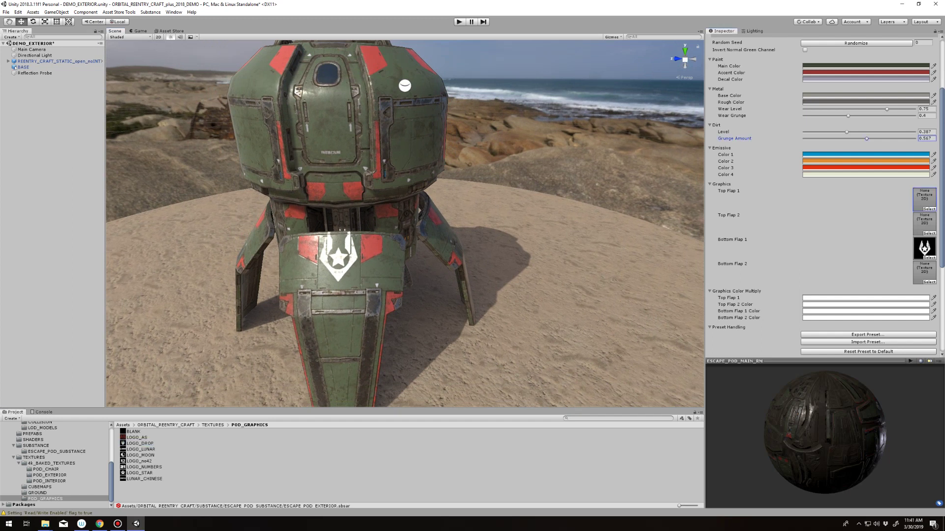
pyautogui.keyDown('alt'); pyautogui.moveTo(404, 85); pyautogui.dragTo(449, 79); pyautogui.keyUp('alt')
pyautogui.scroll(3, 449, 79)
pyautogui.keyDown('alt'); pyautogui.moveTo(384, 212); pyautogui.dragTo(515, 228); pyautogui.keyUp('alt')
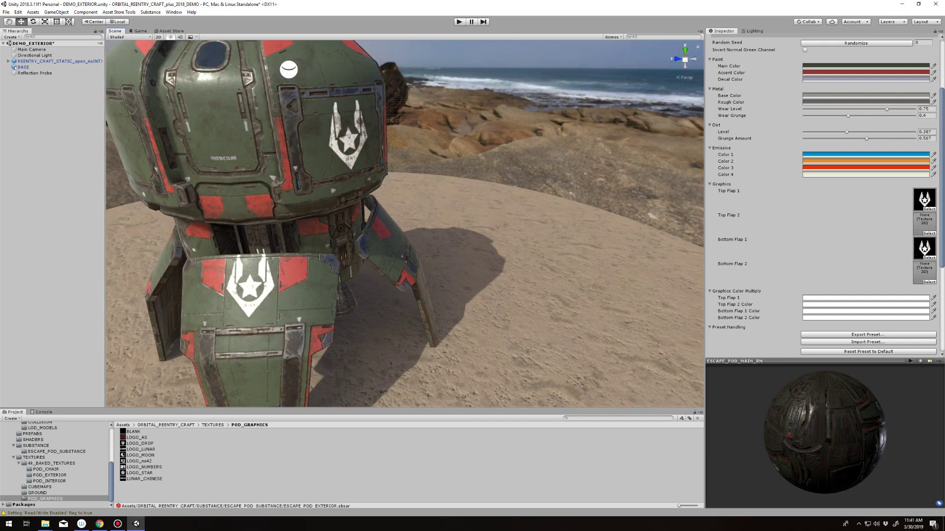
# Assign the LOGO_MOON texture to the Top Flap 2 graphic and check it on the craft
pyautogui.moveTo(140, 455); pyautogui.dragTo(924, 224)
pyautogui.scroll(-2, 418, 217)
pyautogui.keyDown('alt'); pyautogui.moveTo(418, 216); pyautogui.dragTo(497, 197); pyautogui.keyUp('alt')
pyautogui.scroll(-3, 443, 206)
pyautogui.moveTo(442, 207); pyautogui.dragTo(508, 199, button='middle')
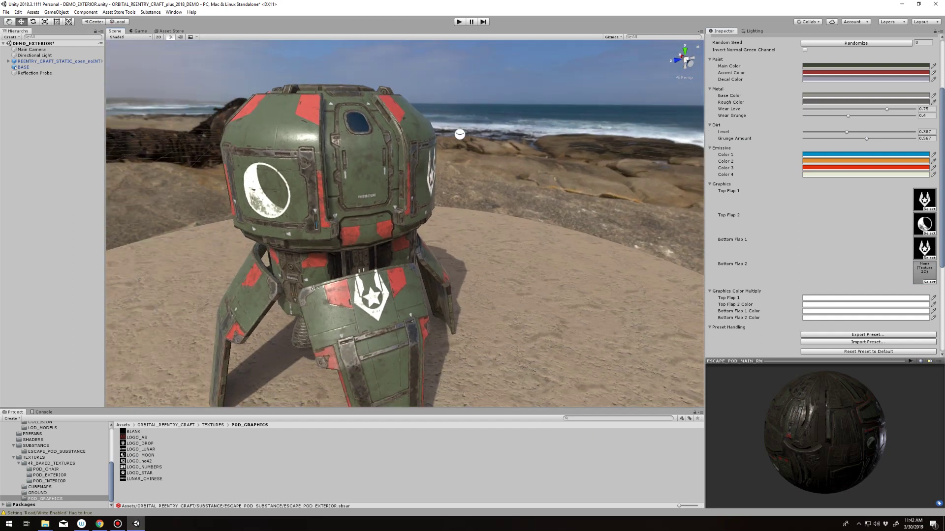
# Try LOGO_no42 as the Bottom Flap 1 graphic and replace it with LOGO_NUMBERS
pyautogui.moveTo(924, 242); pyautogui.dragTo(924, 242)
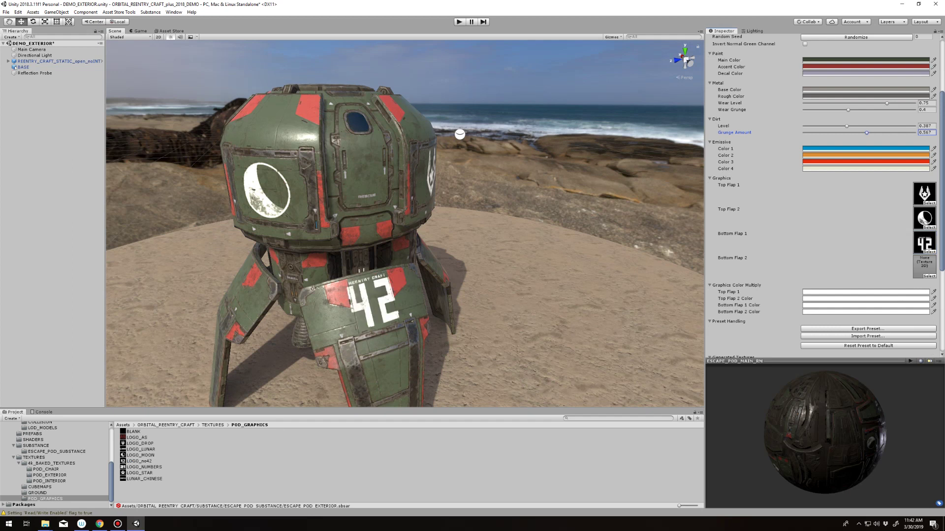
pyautogui.moveTo(144, 467); pyautogui.dragTo(924, 242)
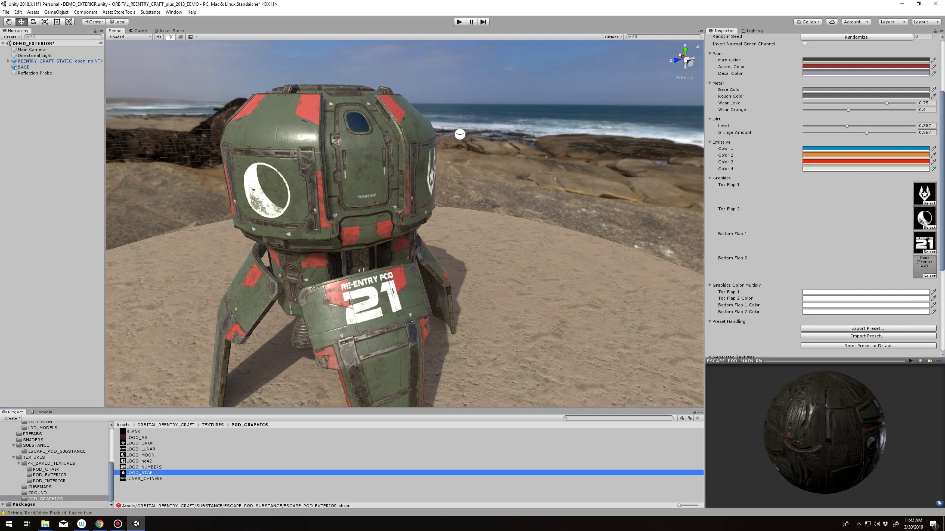
# Assign the LOGO_STAR texture to the Bottom Flap 2 graphic and inspect both lower flaps of the craft
pyautogui.moveTo(738, 276); pyautogui.dragTo(924, 267)
pyautogui.keyDown('alt'); pyautogui.moveTo(443, 222); pyautogui.dragTo(605, 145); pyautogui.keyUp('alt')
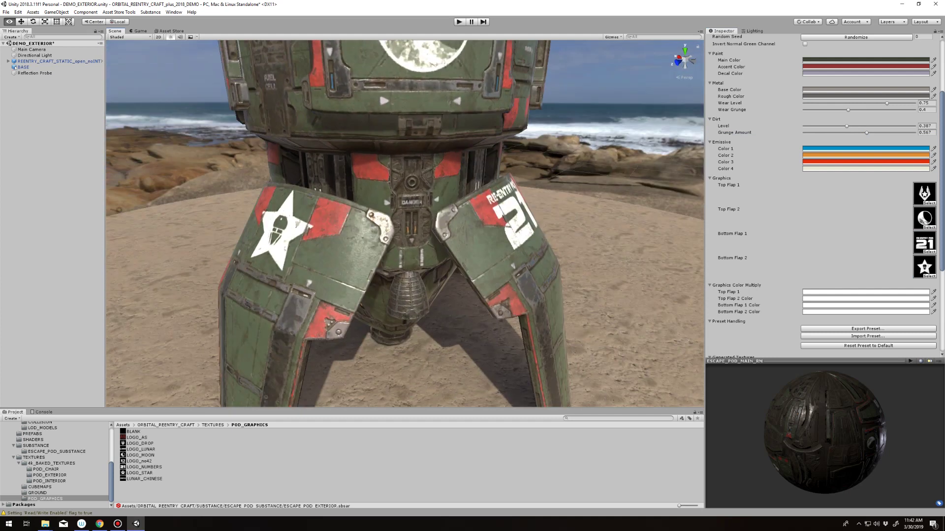
pyautogui.scroll(-6, 543, 93)
pyautogui.moveTo(544, 93)
pyautogui.keyDown('alt'); pyautogui.mouseDown()
pyautogui.moveTo(514, 117)
pyautogui.moveTo(629, 95)
pyautogui.moveTo(560, 94)
pyautogui.mouseUp(); pyautogui.keyUp('alt')
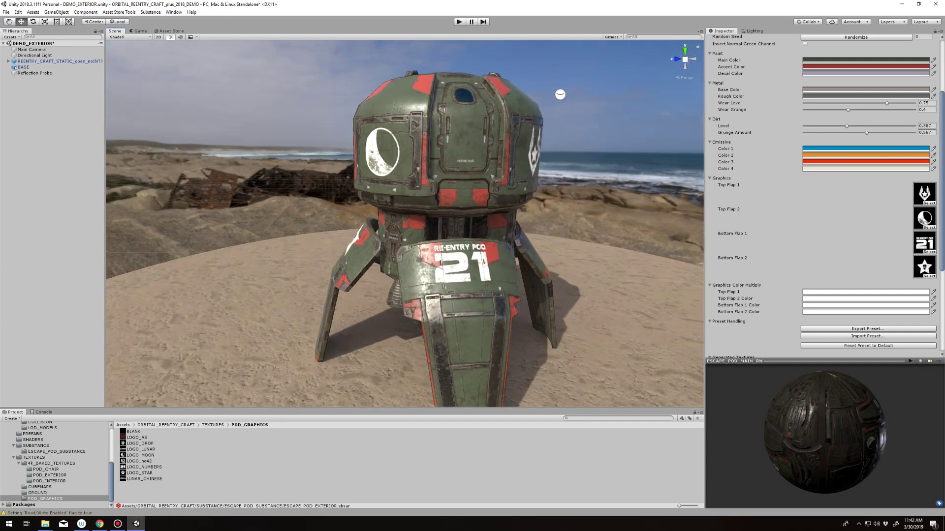
# Set the Top Flap 1 graphics color multiply to orange DB9946 and turn the view toward the moon flap
pyautogui.click(865, 305)
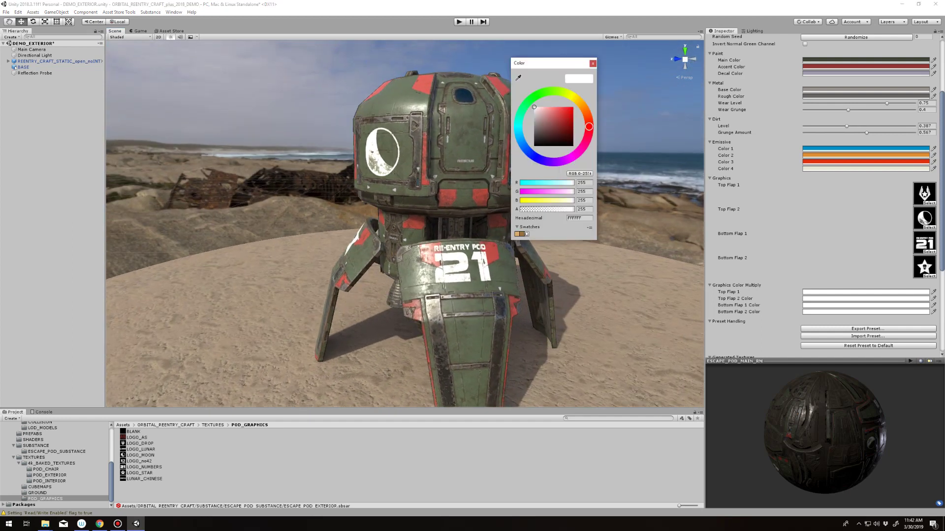
pyautogui.moveTo(589, 126)
pyautogui.mouseDown()
pyautogui.moveTo(583, 107)
pyautogui.moveTo(560, 112)
pyautogui.mouseUp()
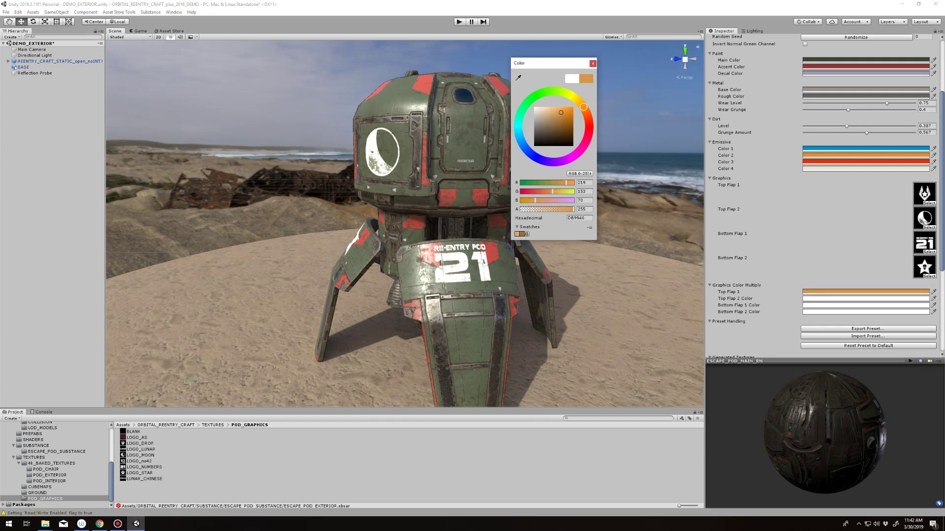
pyautogui.moveTo(541, 63); pyautogui.dragTo(647, 63)
pyautogui.keyDown('alt'); pyautogui.moveTo(615, 197); pyautogui.dragTo(345, 212); pyautogui.keyUp('alt')
# Set the Top Flap 2 graphics color multiply to blue-grey 7C9196
pyautogui.click(866, 298)
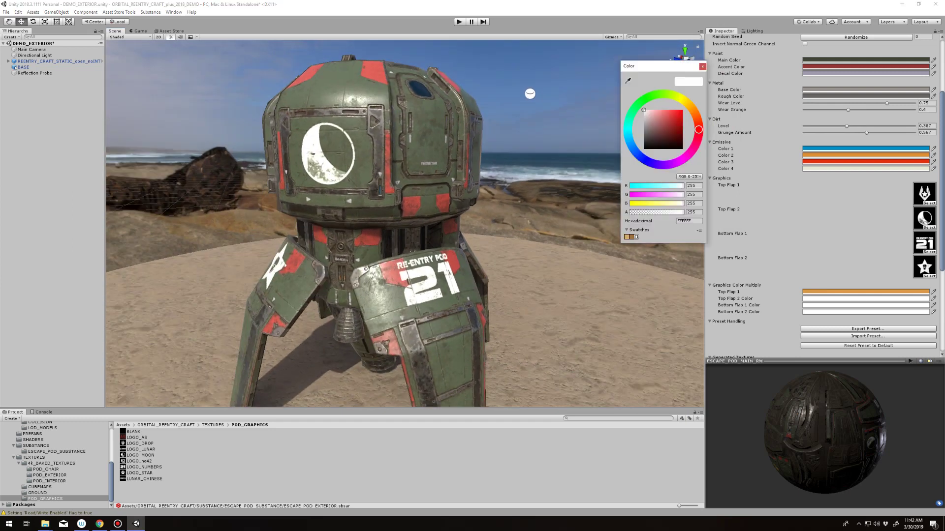
pyautogui.click(652, 131)
pyautogui.moveTo(652, 130)
pyautogui.mouseDown()
pyautogui.moveTo(647, 118)
pyautogui.moveTo(628, 136)
pyautogui.moveTo(650, 126)
pyautogui.mouseUp()
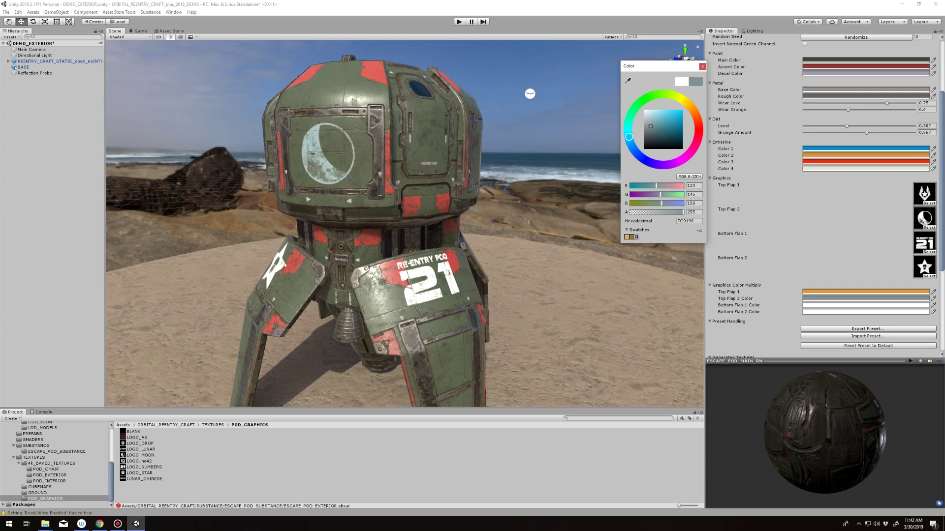
# View the LOGO_NUMBERS texture in Photoshop, return to Unity and set the Bottom Flap 1 graphics color multiply to grey 969898
pyautogui.click(924, 242)
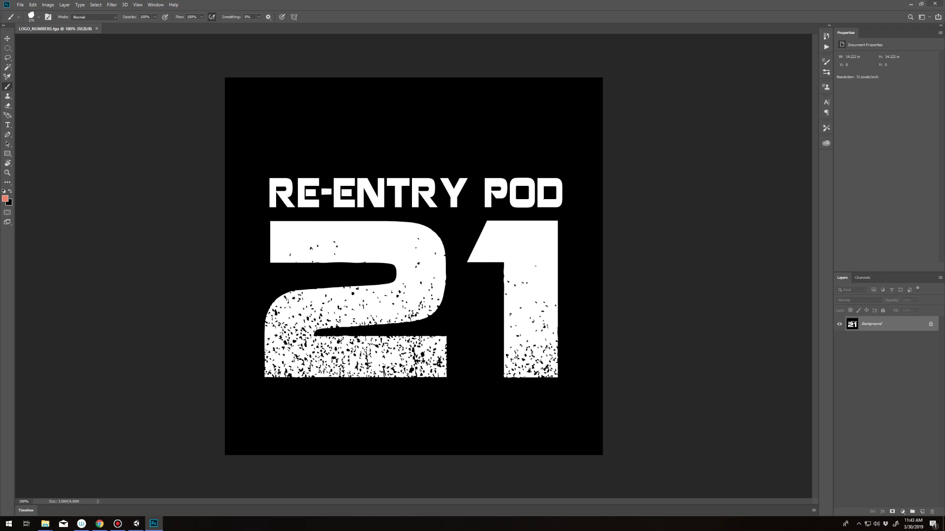
pyautogui.click(935, 3)
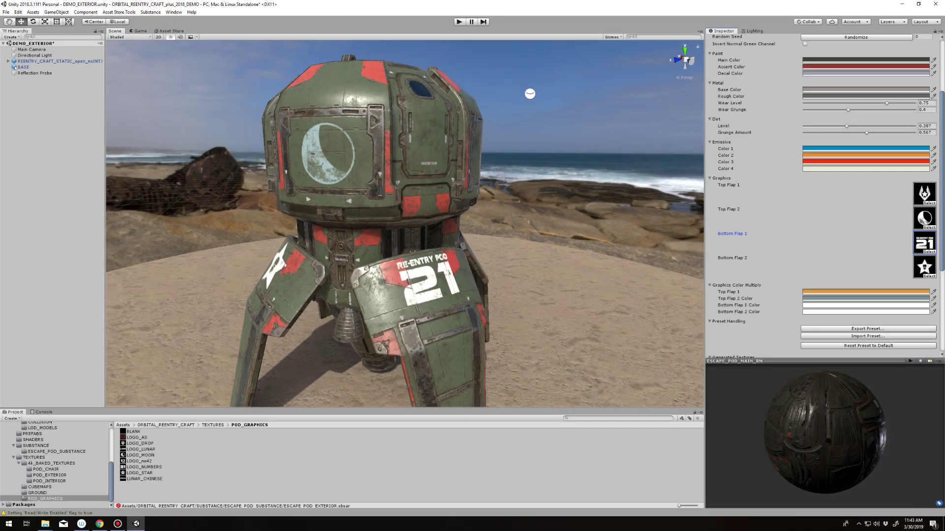
pyautogui.click(865, 305)
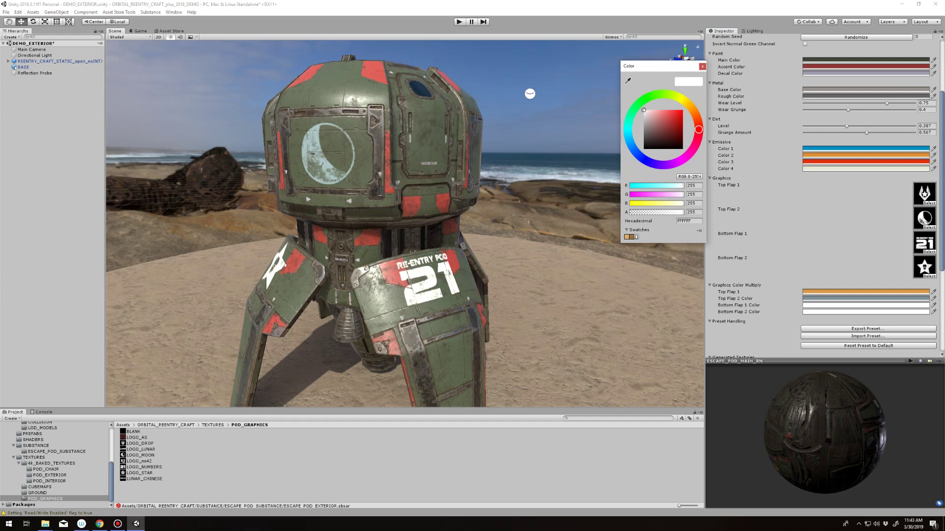
pyautogui.click(628, 132)
pyautogui.moveTo(645, 126); pyautogui.dragTo(646, 125)
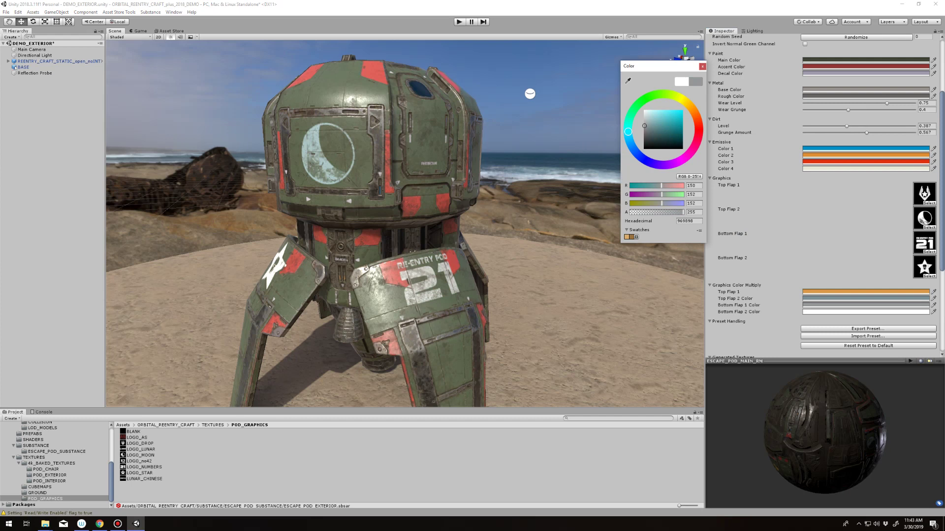
# Locate the Bottom Flap 2 texture and try dark red 933030 as its color multiply on the star flap
pyautogui.click(924, 266)
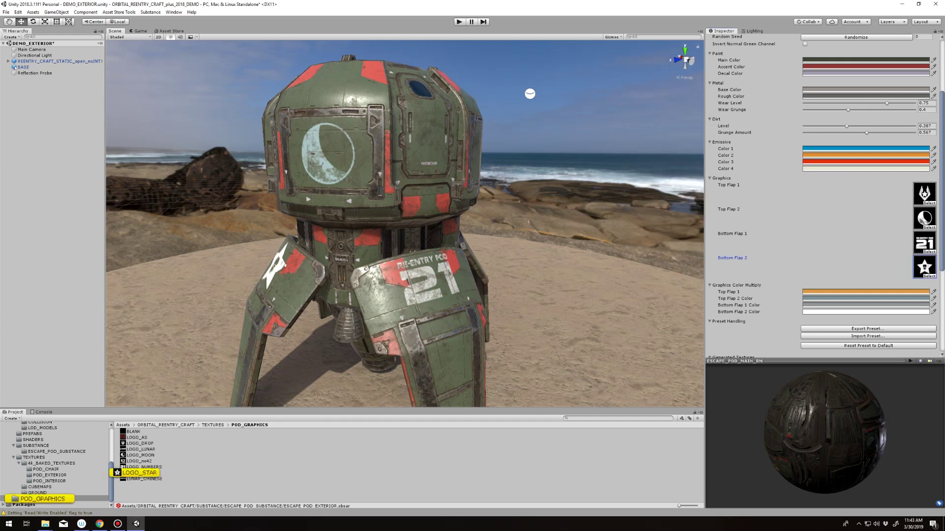
pyautogui.click(866, 311)
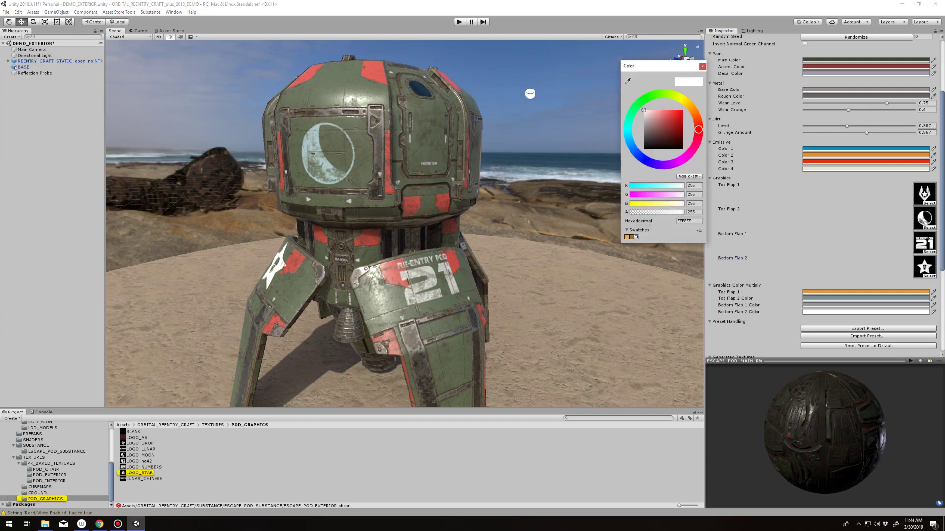
pyautogui.moveTo(659, 123)
pyautogui.mouseDown()
pyautogui.moveTo(678, 114)
pyautogui.moveTo(670, 126)
pyautogui.mouseUp()
pyautogui.moveTo(404, 222)
pyautogui.mouseDown(button='right')
pyautogui.moveTo(428, 214)
pyautogui.moveTo(389, 216)
pyautogui.mouseUp(button='right')
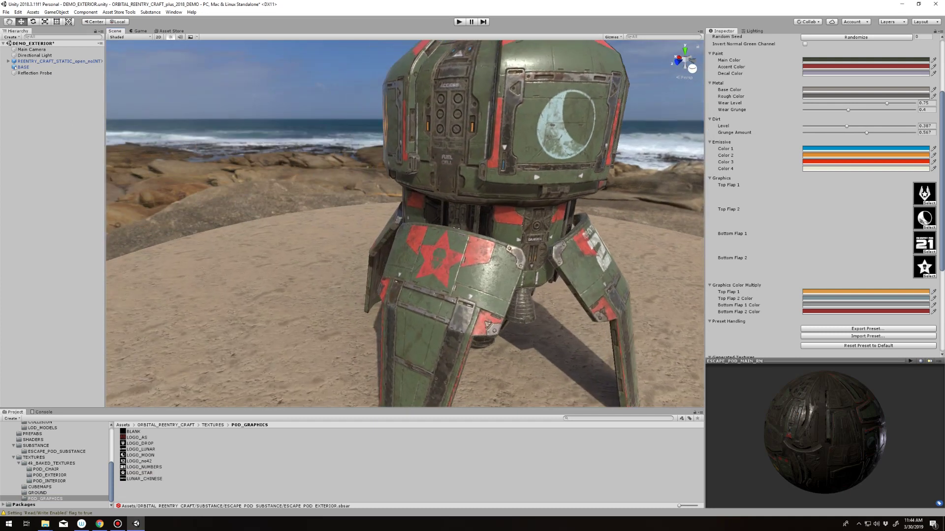
# Set the Bottom Flap 2 graphics color multiply to a brownish orange and inspect the craft's flaps up close
pyautogui.click(865, 311)
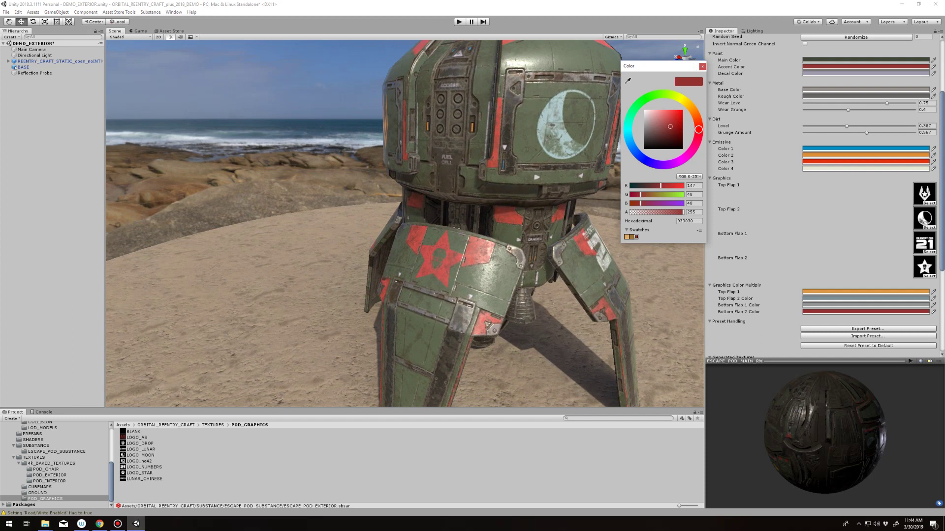
pyautogui.moveTo(698, 129); pyautogui.dragTo(692, 109)
pyautogui.moveTo(403, 221)
pyautogui.mouseDown(button='right')
pyautogui.moveTo(374, 222)
pyautogui.moveTo(403, 224)
pyautogui.moveTo(408, 276)
pyautogui.moveTo(413, 217)
pyautogui.mouseUp(button='right')
pyautogui.moveTo(487, 106); pyautogui.dragTo(635, 49, button='right')
pyautogui.press('a')
pyautogui.moveTo(405, 223)
pyautogui.mouseDown(button='right')
pyautogui.moveTo(340, 223)
pyautogui.moveTo(392, 223)
pyautogui.mouseUp(button='right')
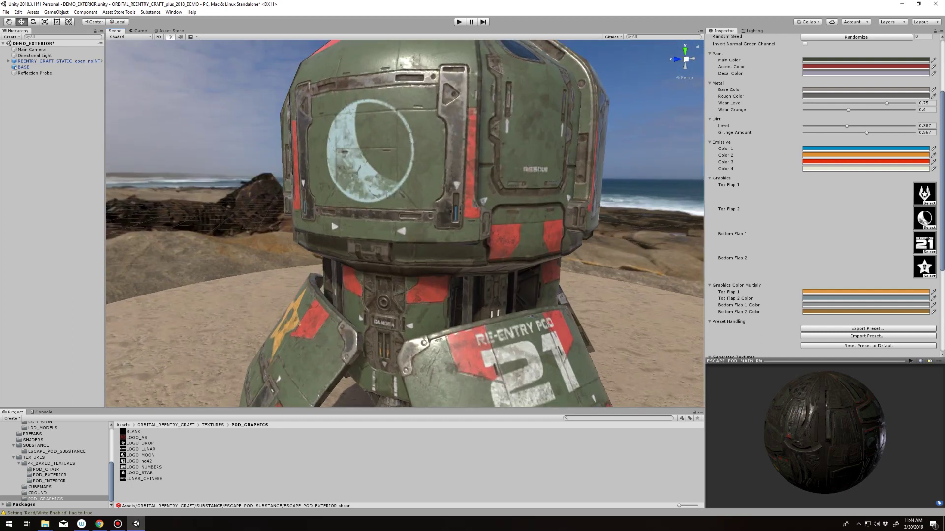
# Set Emissive Color 1 to turquoise 00C7B5
pyautogui.click(865, 148)
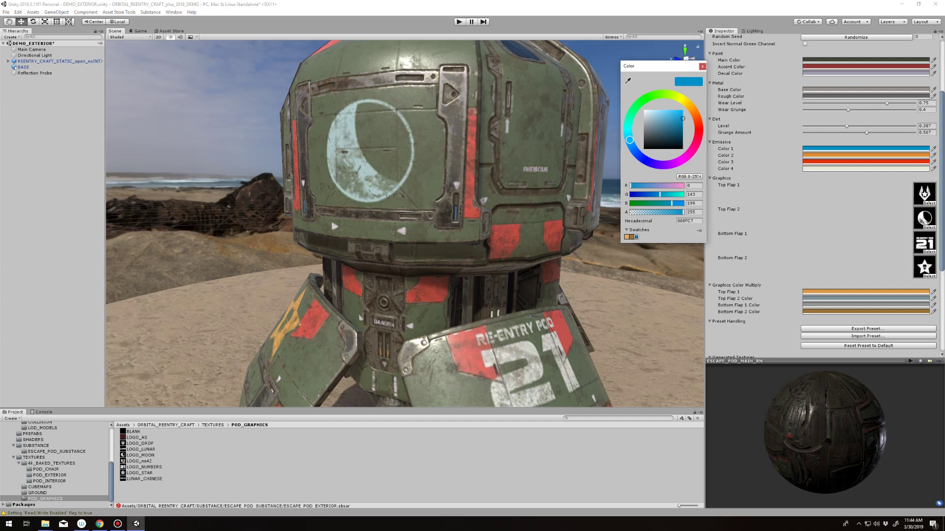
pyautogui.moveTo(629, 140)
pyautogui.mouseDown()
pyautogui.moveTo(640, 162)
pyautogui.moveTo(625, 131)
pyautogui.moveTo(643, 100)
pyautogui.moveTo(628, 126)
pyautogui.mouseUp()
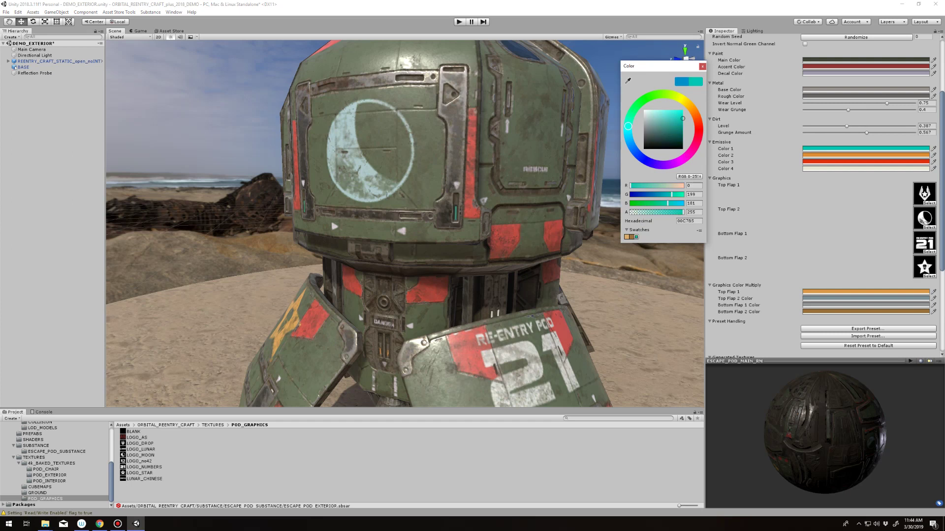
# Open the ESCAPE_POD_SUBSTANCE folder and select the ESCAPE_POD_MAIN_RM material of the exterior substance
pyautogui.scroll(5, 54, 465)
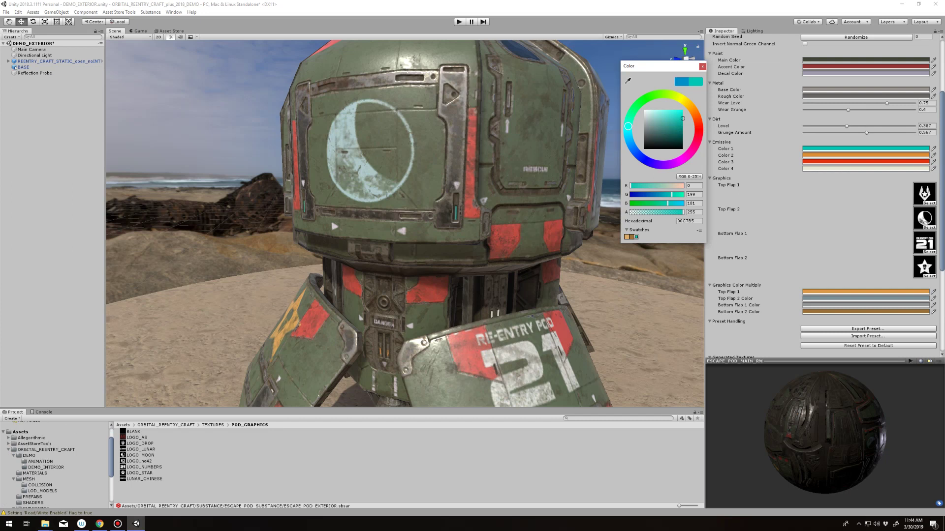
pyautogui.scroll(-5, 54, 465)
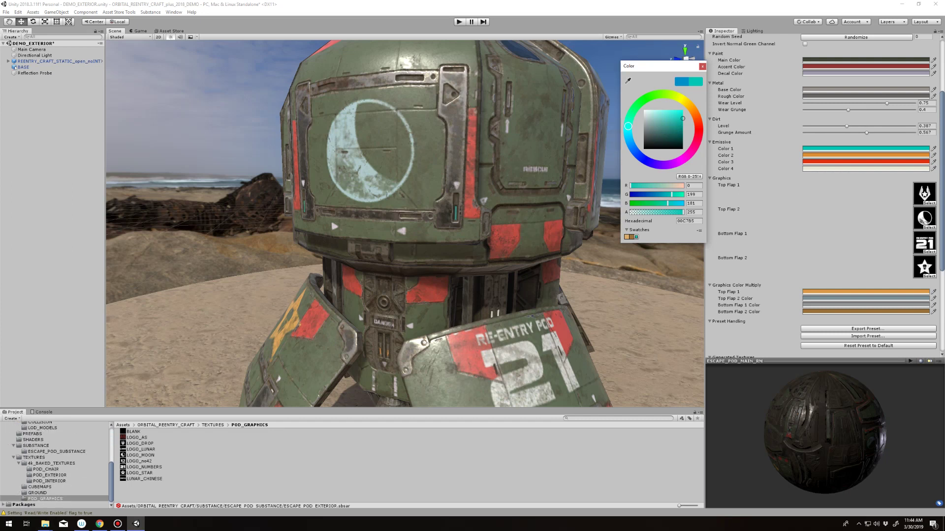
pyautogui.scroll(2, 54, 465)
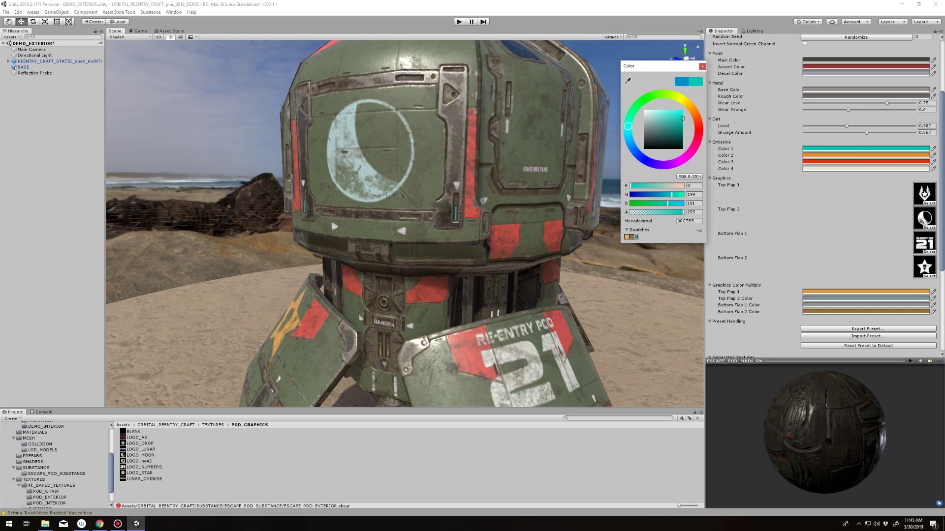
pyautogui.click(56, 473)
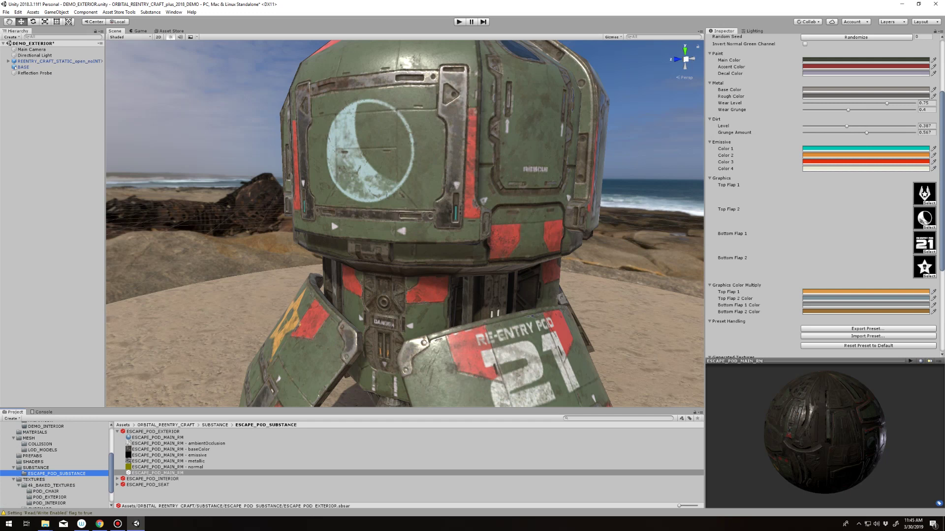
pyautogui.click(158, 437)
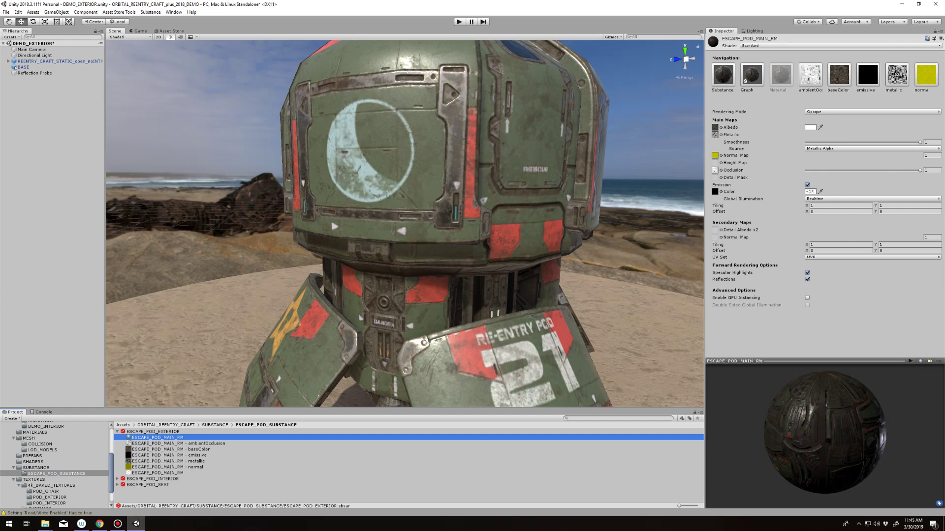
# Set the material's emission color intensity to 2.7 and inspect the glowing lights around the craft
pyautogui.click(810, 192)
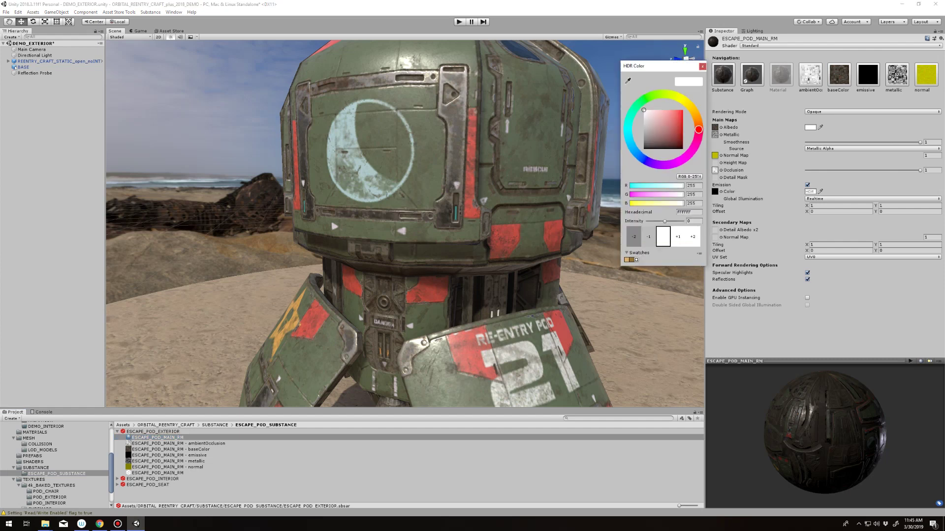
pyautogui.click(694, 220)
pyautogui.write('0.2')
pyautogui.press('BackSpace')
pyautogui.press('BackSpace')
pyautogui.press('BackSpace')
pyautogui.write('2.9')
pyautogui.press('BackSpace')
pyautogui.write('7')
pyautogui.press('Escape')
pyautogui.keyDown('alt'); pyautogui.moveTo(345, 196); pyautogui.dragTo(172, 79); pyautogui.keyUp('alt')
pyautogui.scroll(-3, 405, 224)
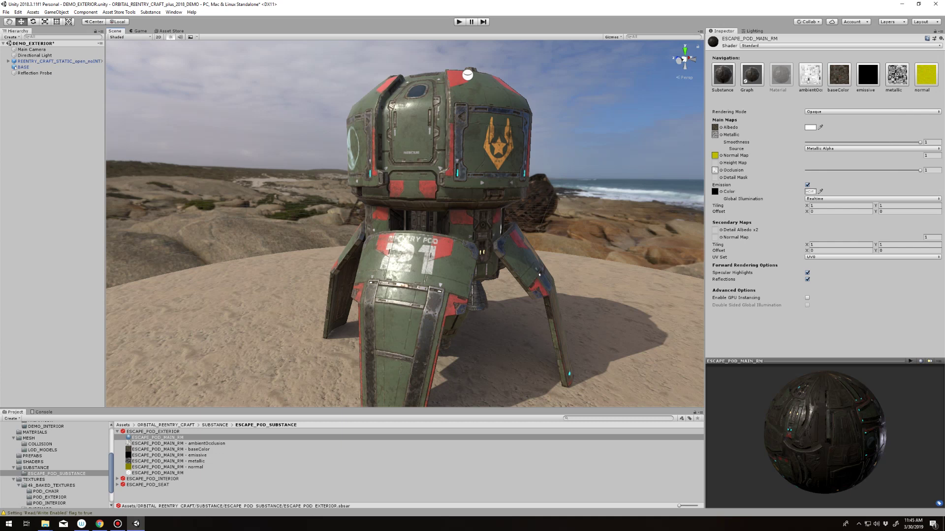
pyautogui.moveTo(404, 224); pyautogui.dragTo(423, 221, button='right')
pyautogui.press('s')
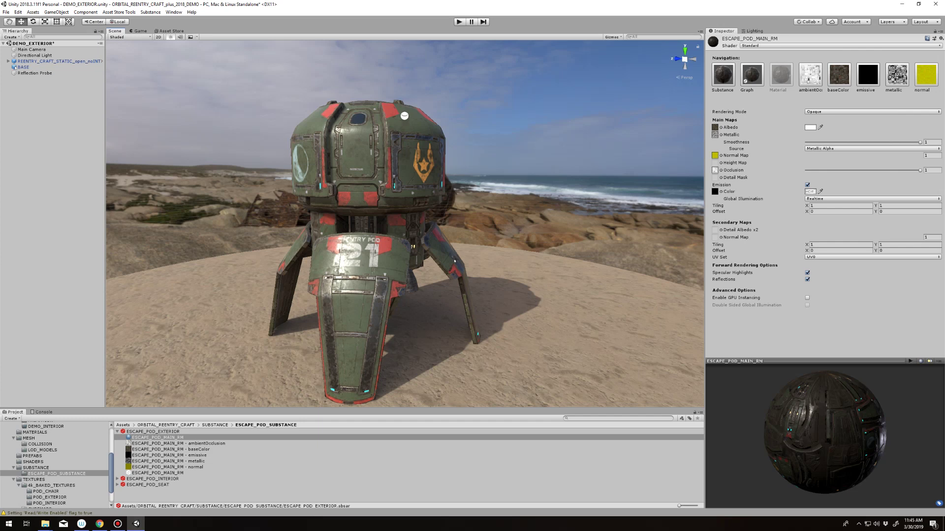
pyautogui.moveTo(405, 224); pyautogui.dragTo(354, 247, button='right')
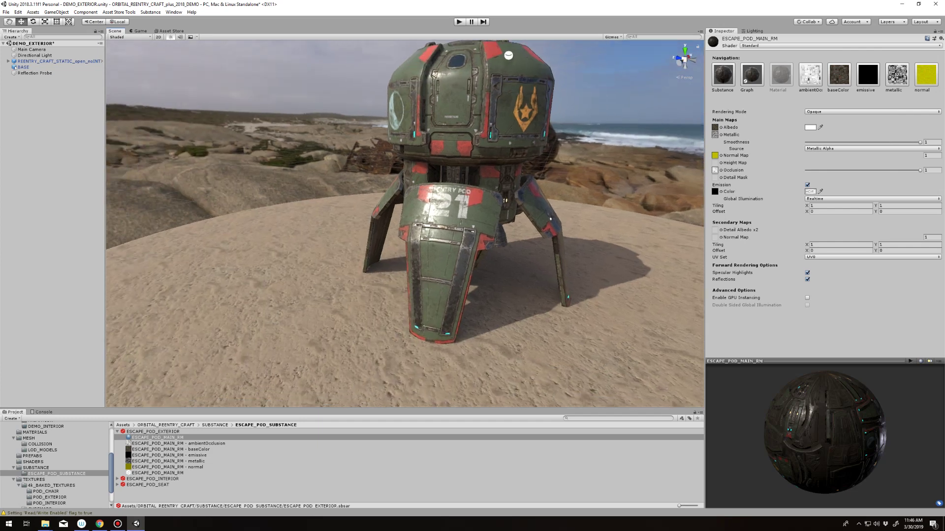
# Disable Generate on load in the ESCAPE_POD_MAIN_RM substance graph's target settings and apply the change
pyautogui.click(157, 472)
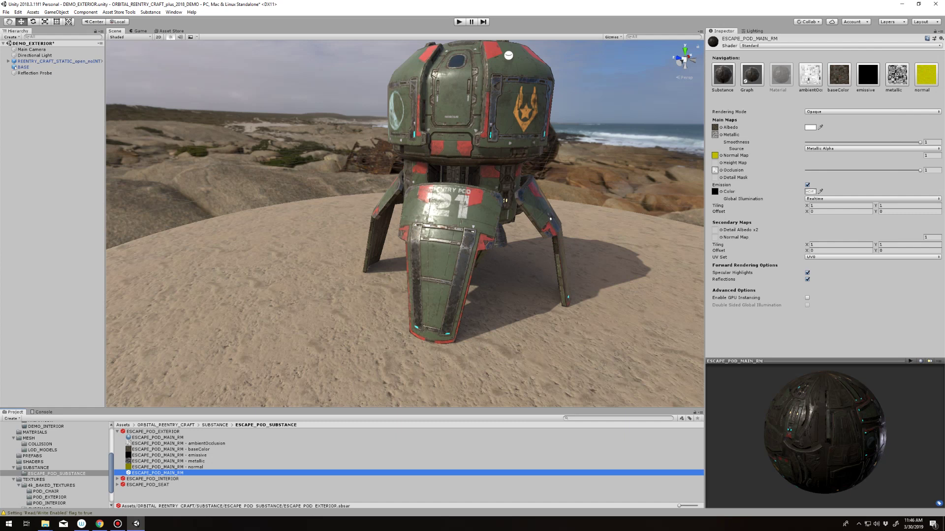
pyautogui.keyDown('alt'); pyautogui.moveTo(443, 221); pyautogui.dragTo(357, 224); pyautogui.keyUp('alt')
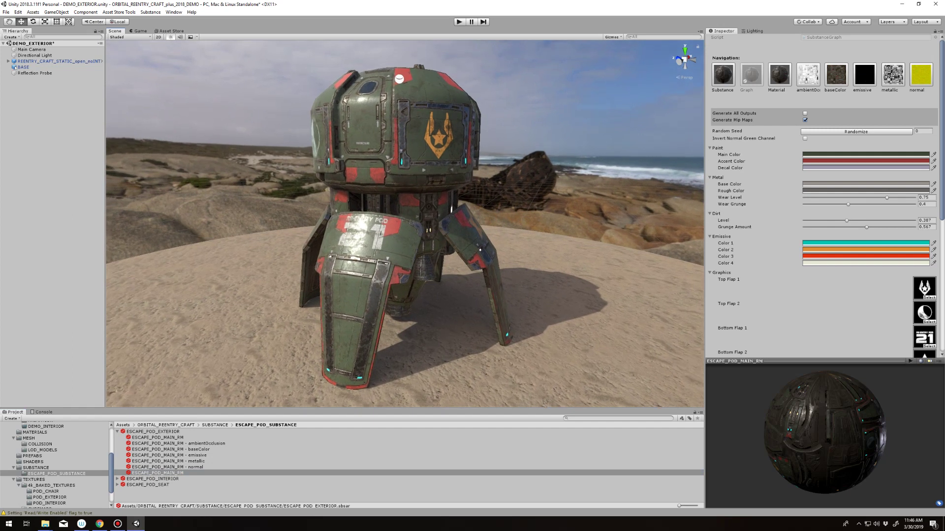
pyautogui.scroll(-10, 776, 268)
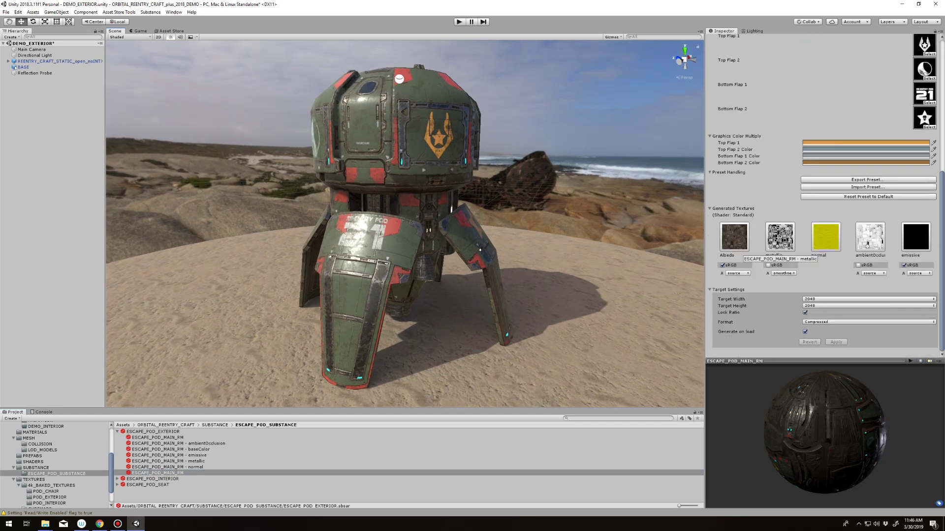
pyautogui.keyDown('alt'); pyautogui.moveTo(345, 221); pyautogui.dragTo(443, 224); pyautogui.keyUp('alt')
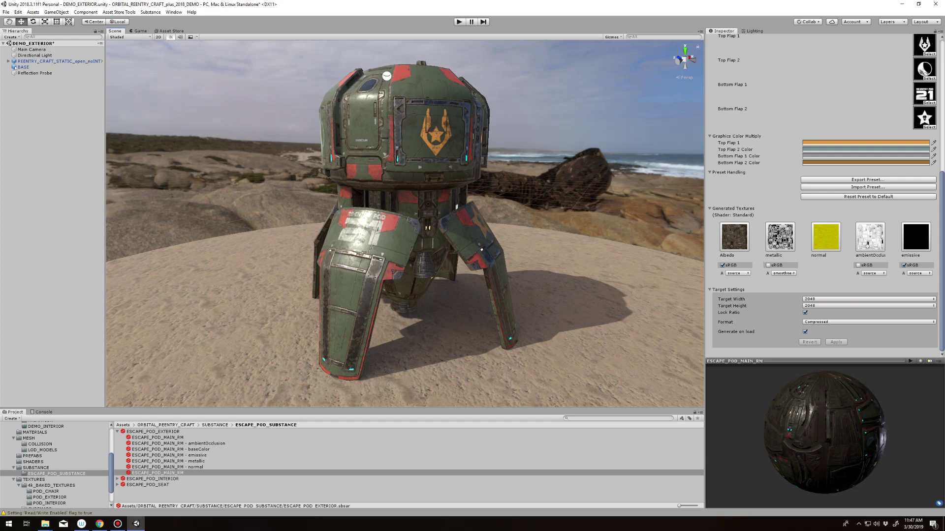
pyautogui.click(805, 331)
pyautogui.click(836, 341)
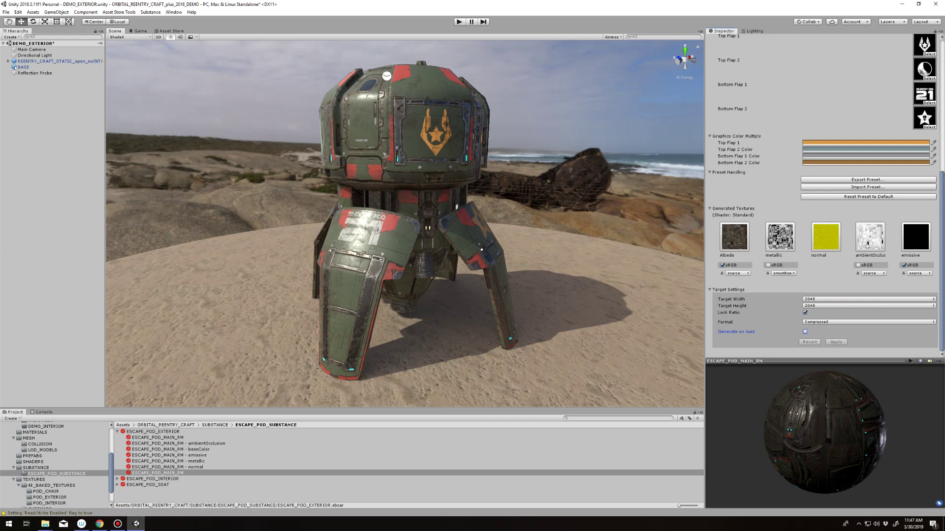
# Run the scene in play mode to check the customised craft, and stop it
pyautogui.hotkey('ctrl', 'p')
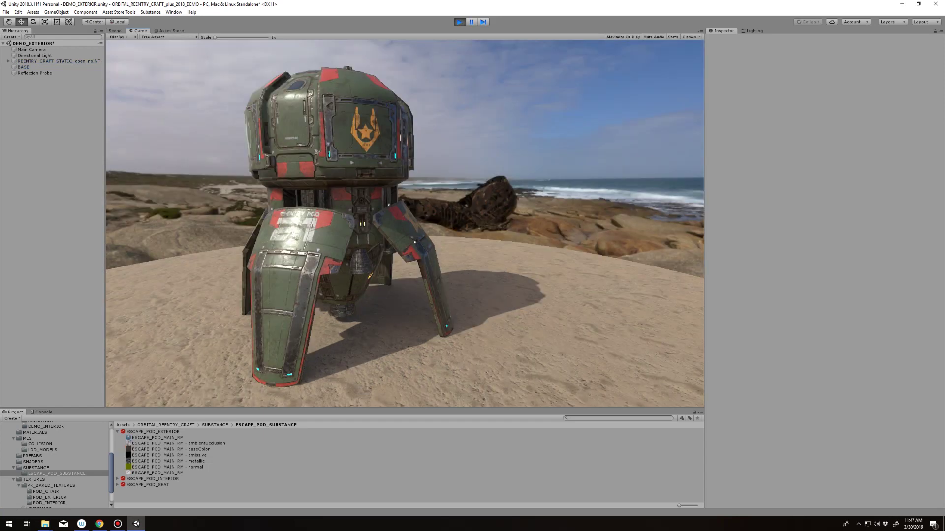
pyautogui.hotkey('ctrl', 'p')
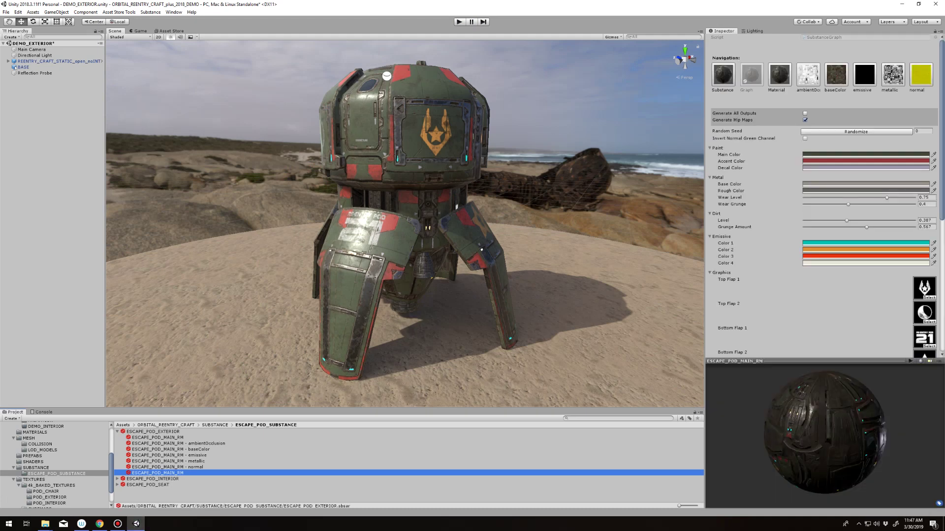
# Widen the inspector and review the substance graph's parameters, from the paint colors to the generated textures and target settings
pyautogui.moveTo(705, 197); pyautogui.dragTo(646, 196)
pyautogui.scroll(-2, 792, 196)
pyautogui.scroll(2, 792, 196)
pyautogui.scroll(-5, 793, 197)
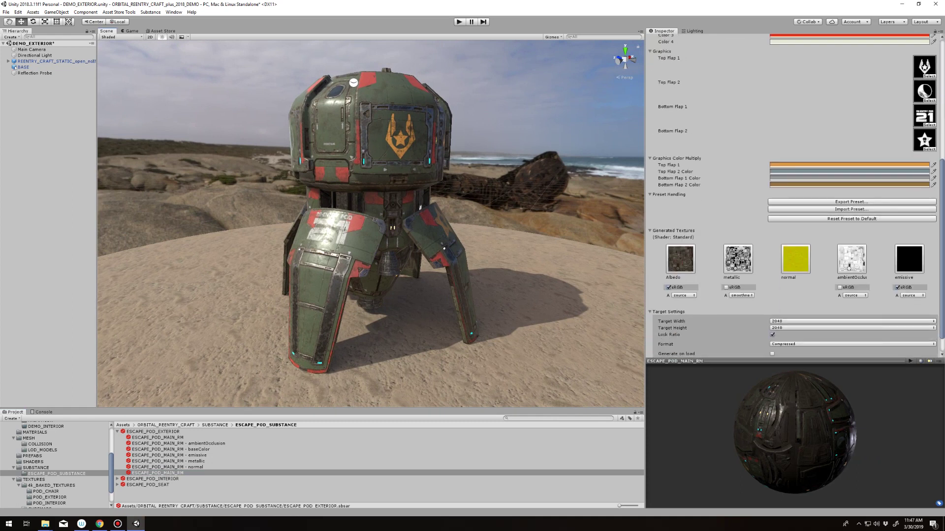
pyautogui.scroll(5, 792, 197)
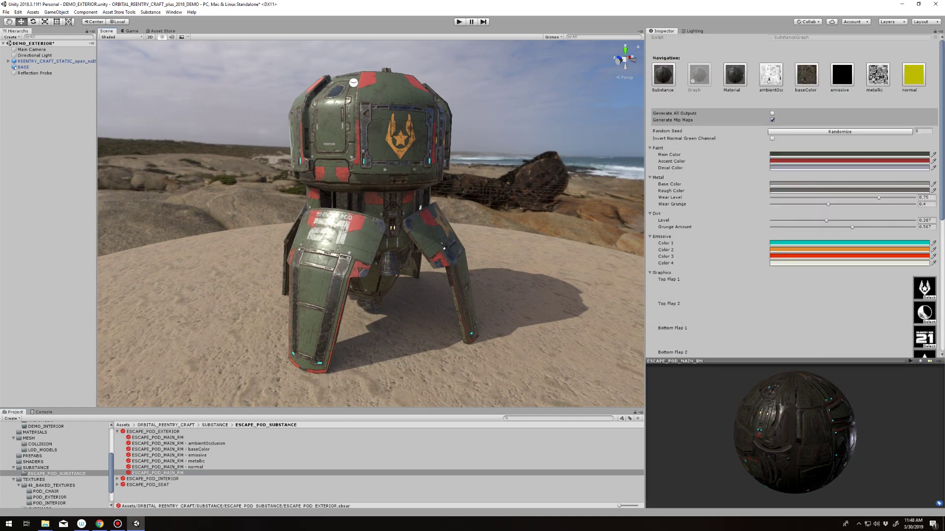
pyautogui.scroll(-10, 848, 245)
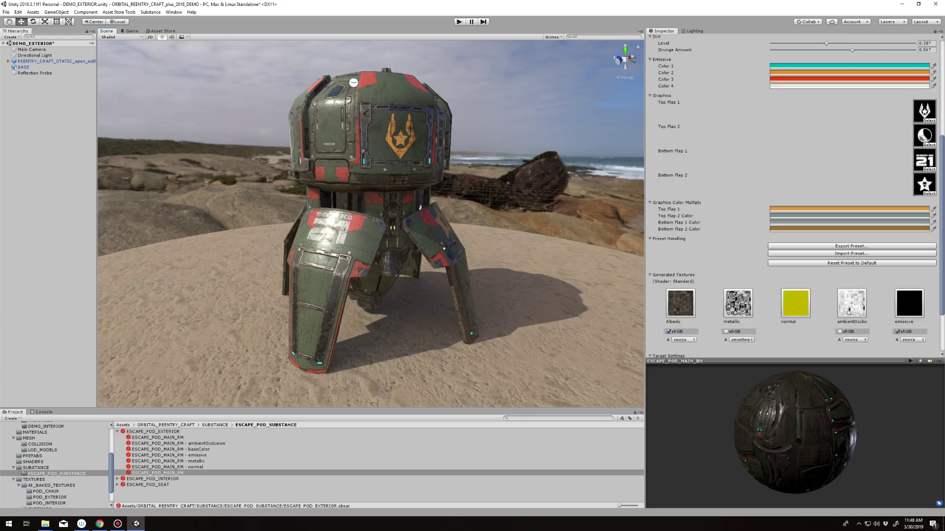
pyautogui.scroll(4, 849, 245)
pyautogui.scroll(-2, 849, 245)
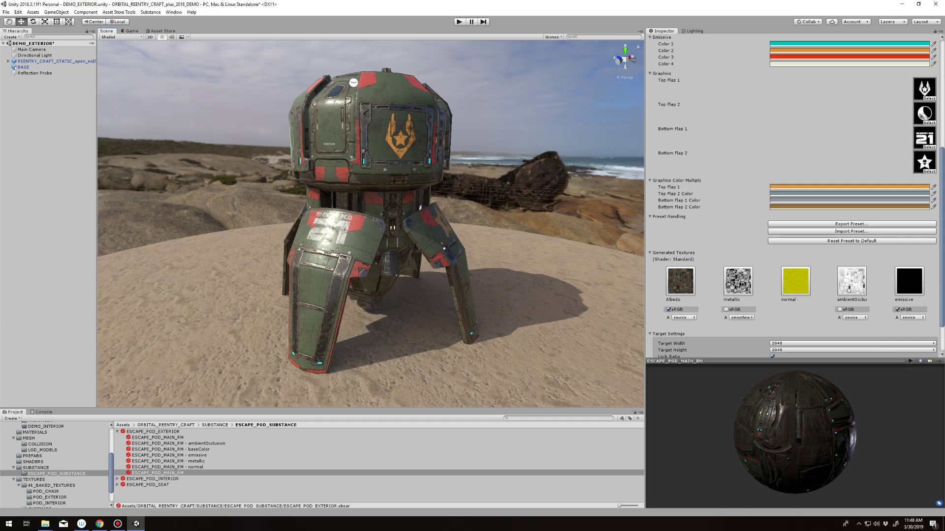
# Export the substance graph's current settings as a preset named ESCAPE_POD_MAIN_RM on the Desktop
pyautogui.click(851, 224)
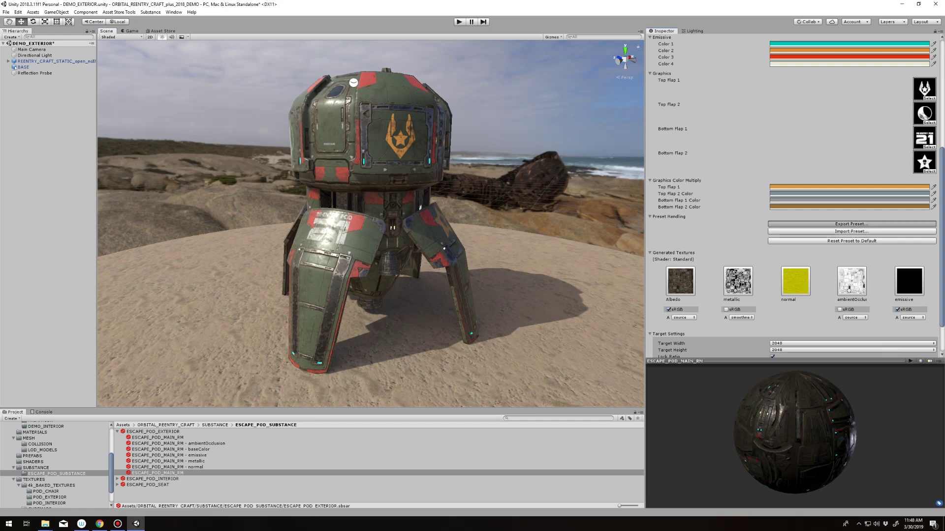
pyautogui.moveTo(104, 129); pyautogui.dragTo(105, 81)
pyautogui.click(31, 71)
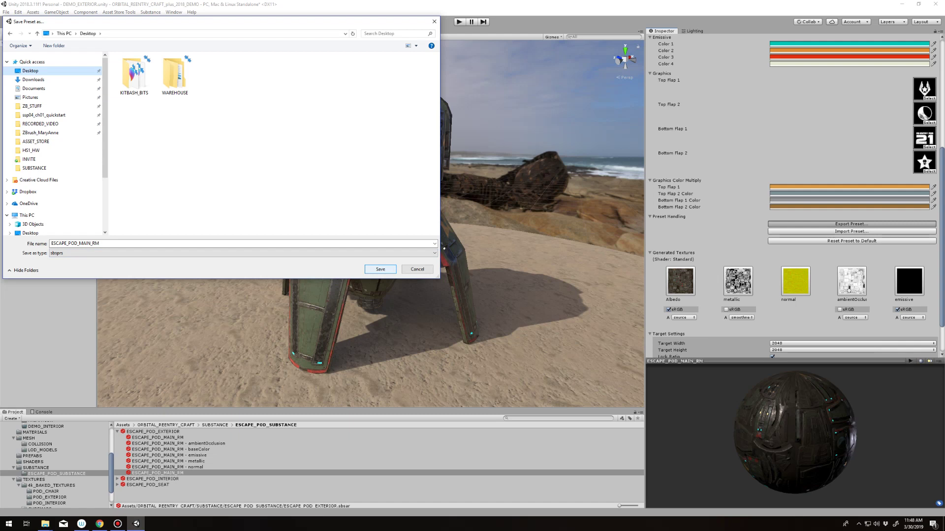
pyautogui.press('Return')
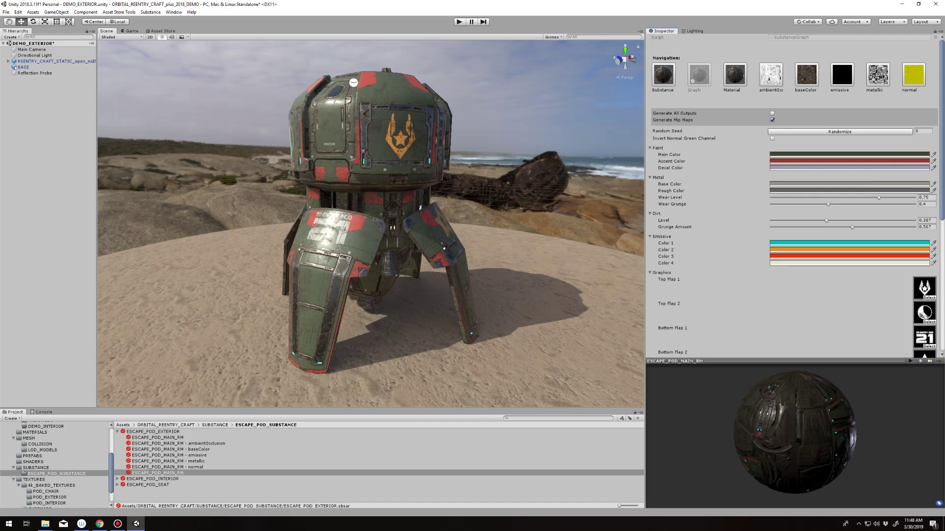
# Change the substance's paint Main Color to dark red, hex 7E2823
pyautogui.click(849, 154)
pyautogui.moveTo(653, 138); pyautogui.dragTo(676, 134)
pyautogui.moveTo(662, 94)
pyautogui.mouseDown()
pyautogui.moveTo(698, 127)
pyautogui.moveTo(677, 121)
pyautogui.mouseUp()
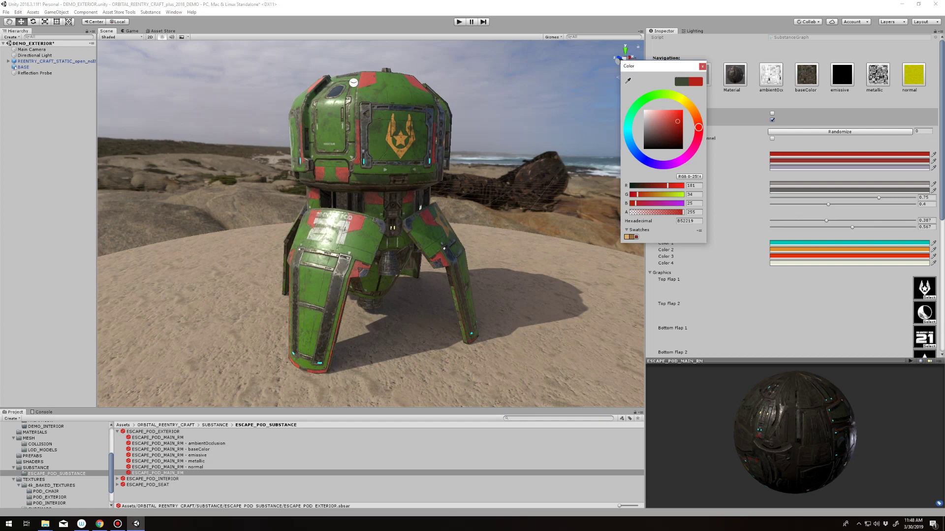
pyautogui.moveTo(677, 122); pyautogui.dragTo(672, 129)
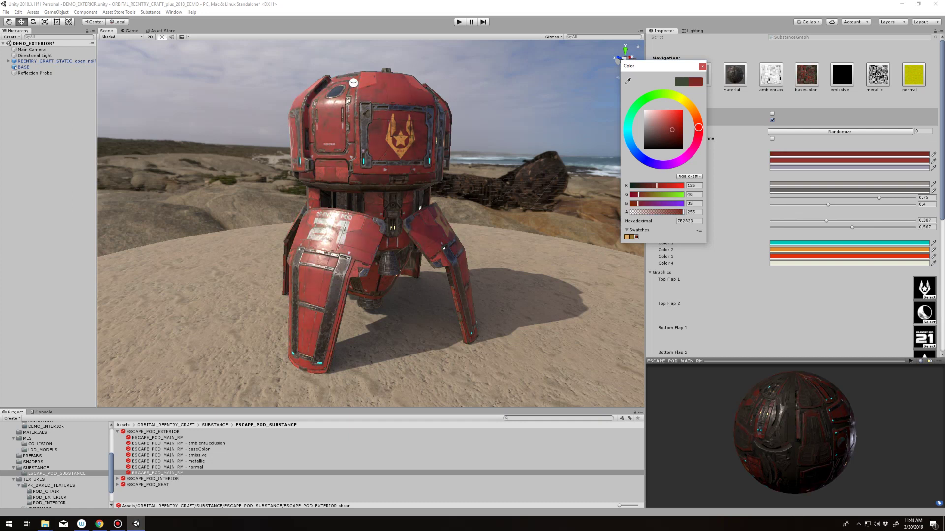
pyautogui.click(702, 66)
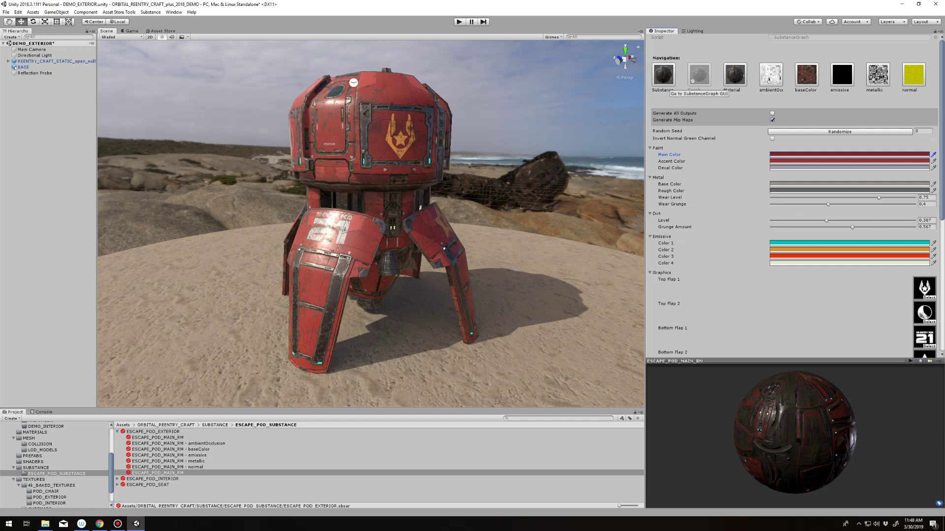
# Change the paint Accent Color to grey, hex 635A59, and inspect the craft's new paint scheme
pyautogui.click(849, 161)
pyautogui.moveTo(670, 126); pyautogui.dragTo(648, 134)
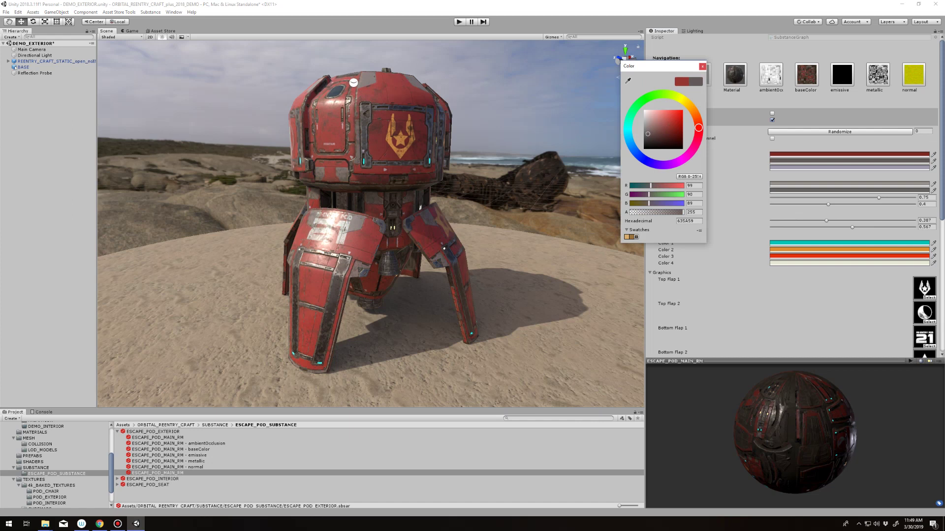
pyautogui.press('Return')
pyautogui.keyDown('alt'); pyautogui.moveTo(353, 83); pyautogui.dragTo(378, 126); pyautogui.keyUp('alt')
# Import the ESCAPE_POD_MAIN_RM.sbsprs preset from the Desktop into the substance graph and inspect the craft
pyautogui.scroll(-10, 794, 197)
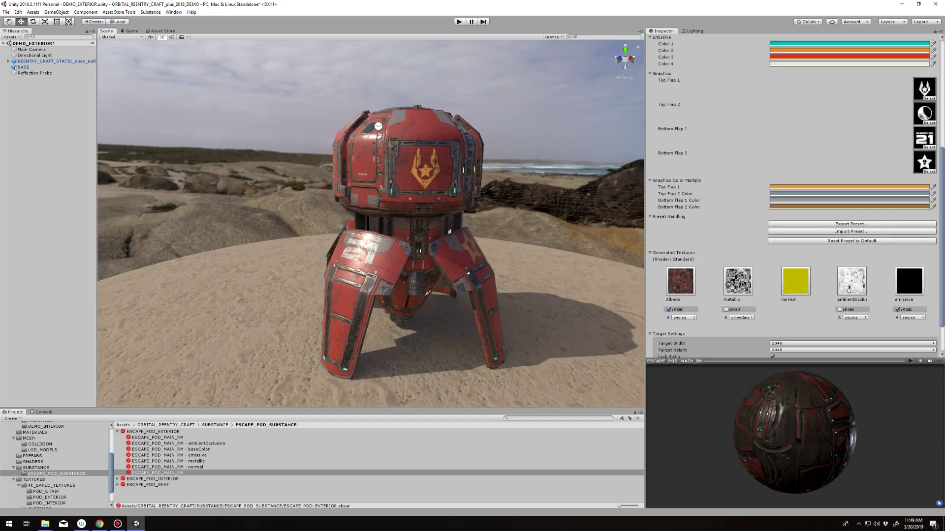
pyautogui.click(851, 232)
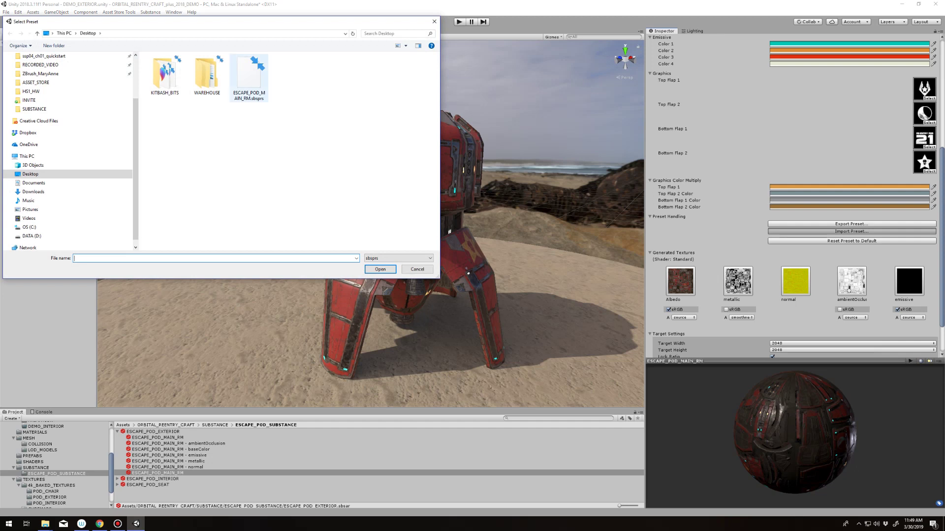
pyautogui.click(251, 79)
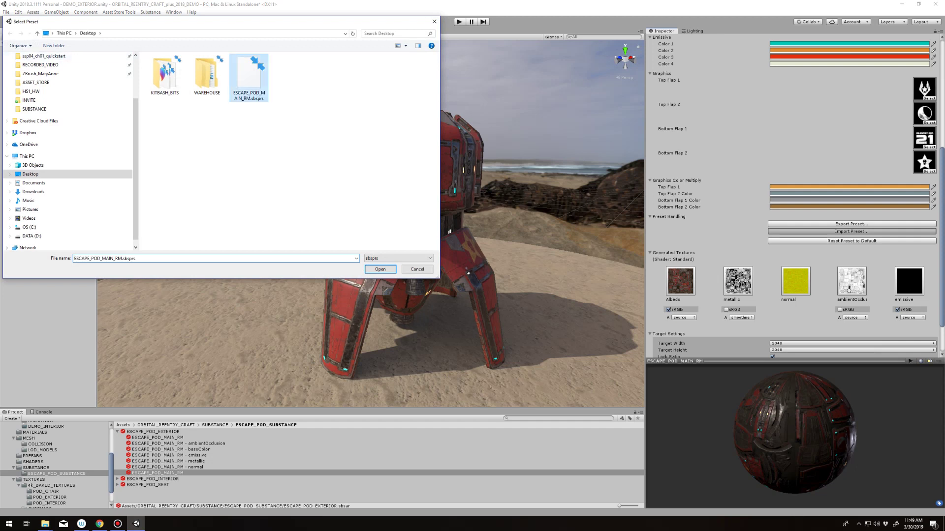
pyautogui.click(380, 269)
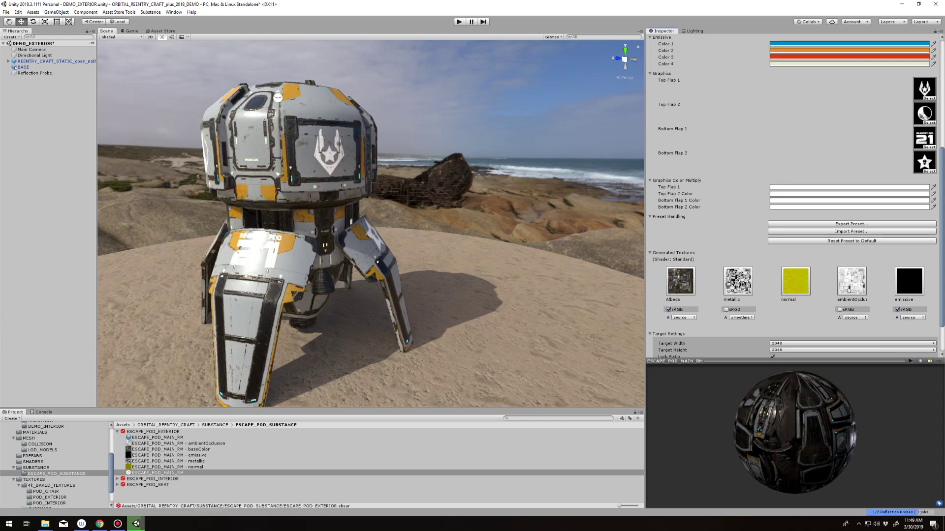
pyautogui.keyDown('alt'); pyautogui.moveTo(369, 221); pyautogui.dragTo(453, 221); pyautogui.keyUp('alt')
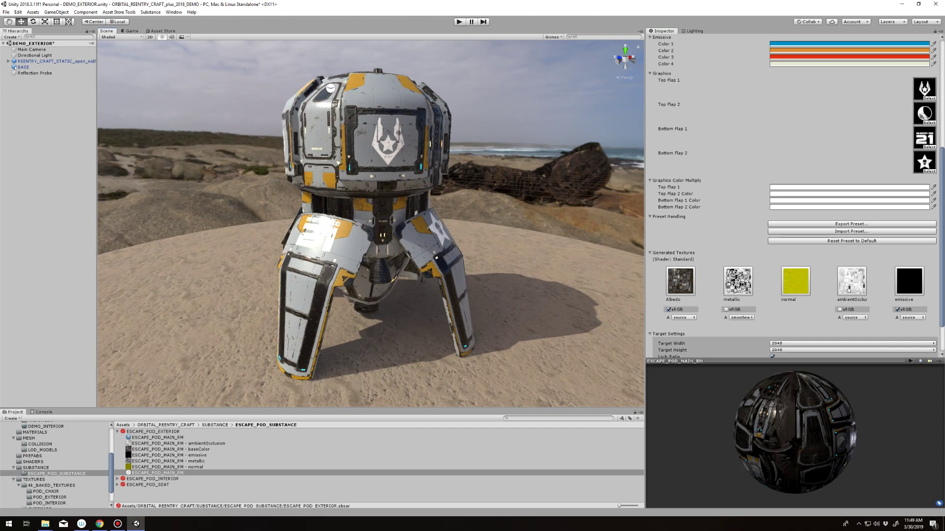
# Locate the Top Flap 1 graphic in the POD_GRAPHICS folder and view the BLANK texture's import settings
pyautogui.click(924, 88)
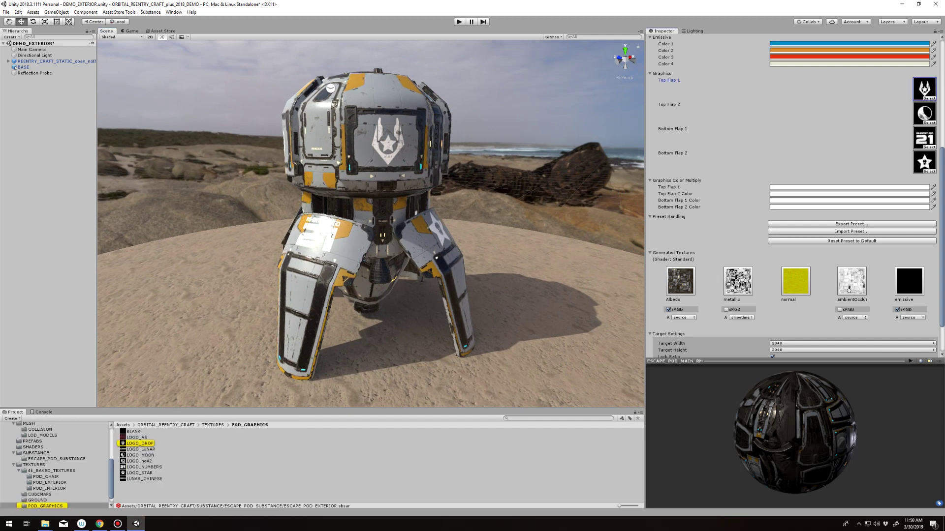
pyautogui.click(133, 432)
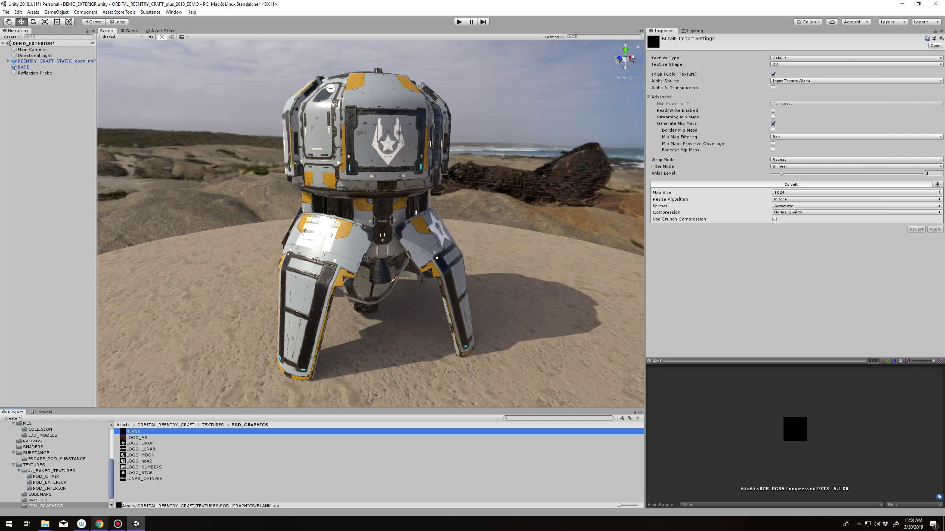
# View the Substance Player product page in the browser, then launch Substance Player and dismiss its welcome window
pyautogui.click(99, 523)
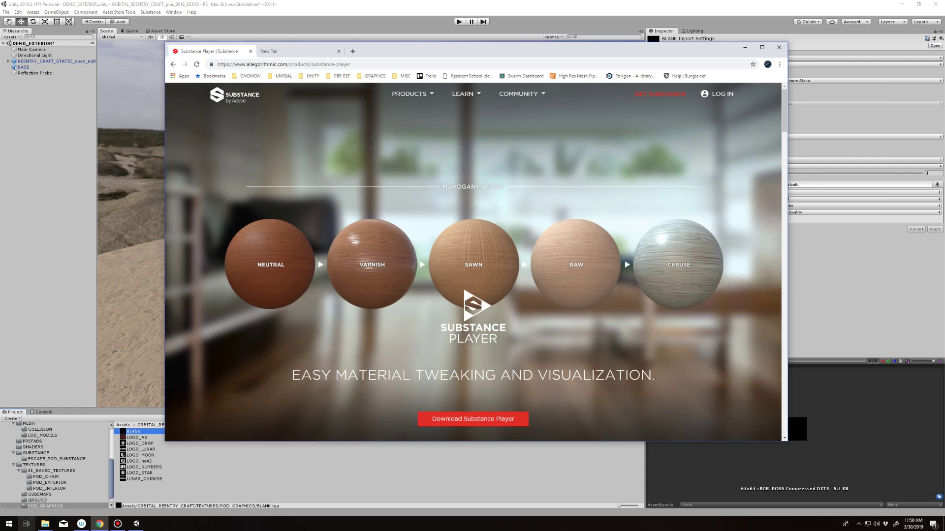
pyautogui.click(745, 47)
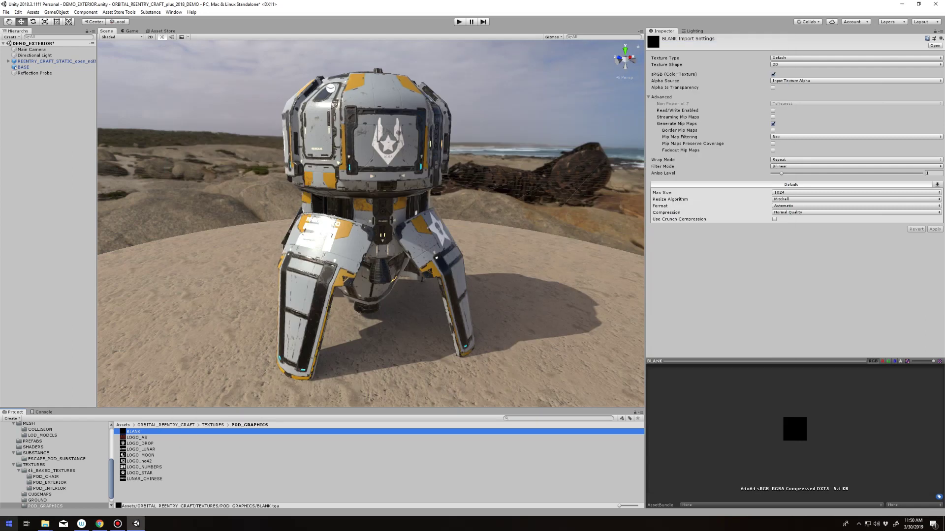
pyautogui.click(9, 524)
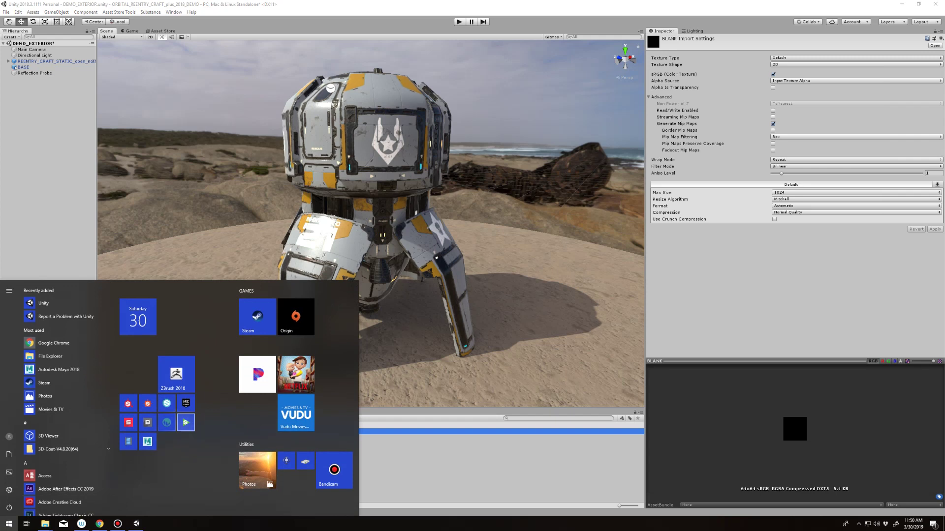
pyautogui.press('Escape')
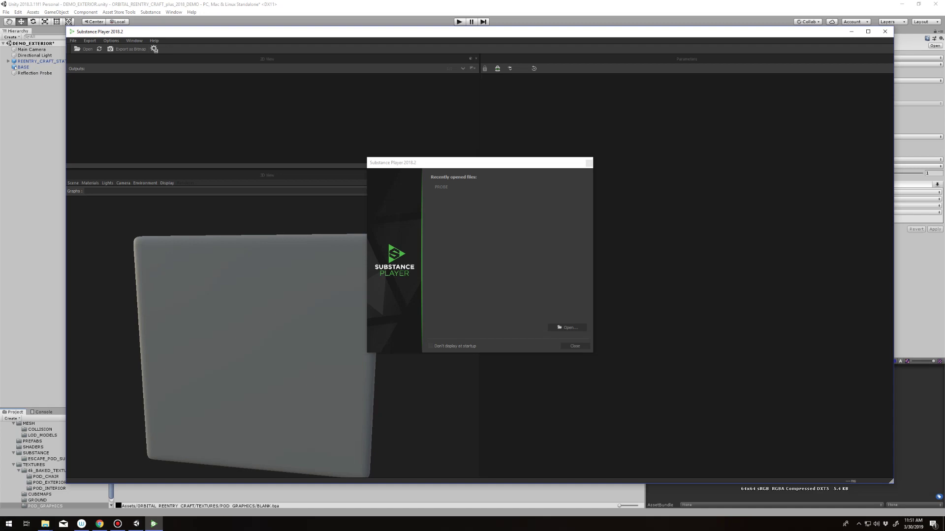
pyautogui.click(589, 163)
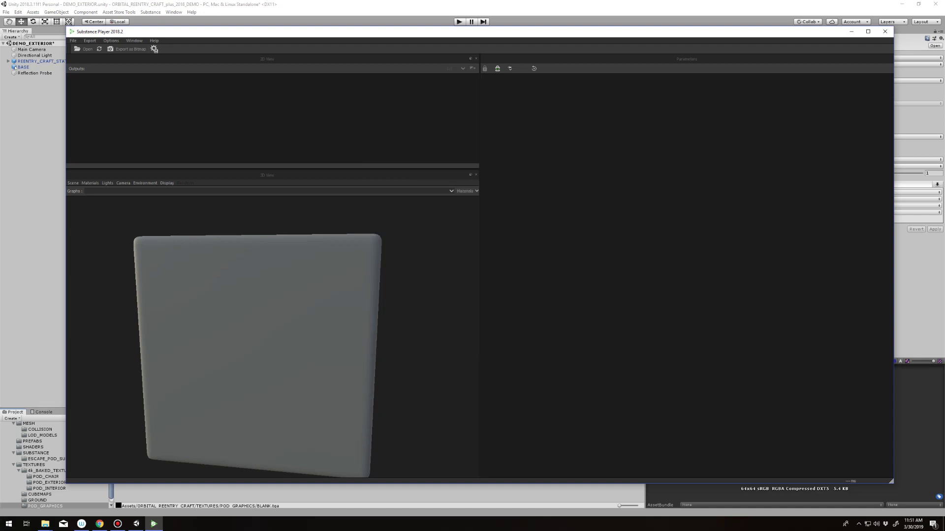
# Open the ESCAPE_POD_EXTERIOR substance archive from the ORBITAL_REENTRY_CRAFT_plus_2018_DEMO project's ESCAPE_POD_SUBSTANCE folder in Substance Player
pyautogui.click(83, 49)
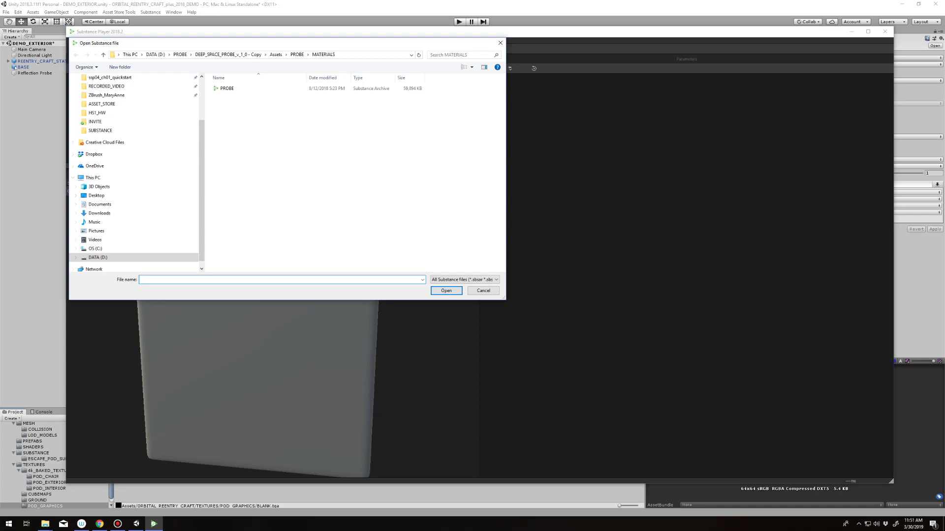
pyautogui.click(276, 54)
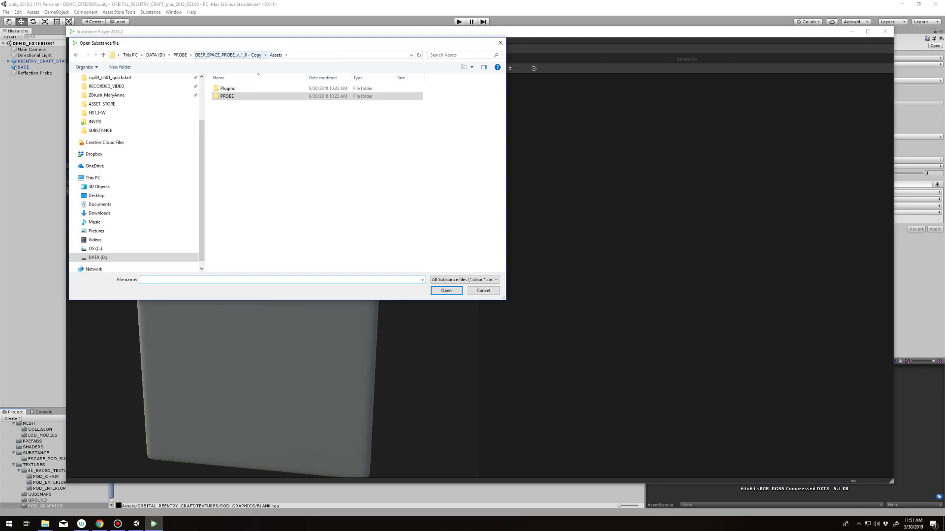
pyautogui.click(155, 54)
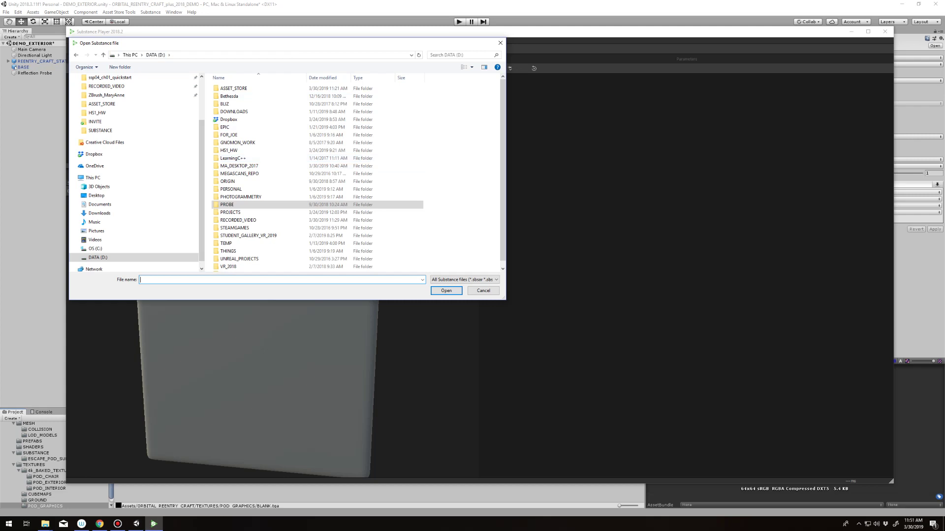
pyautogui.doubleClick(234, 89)
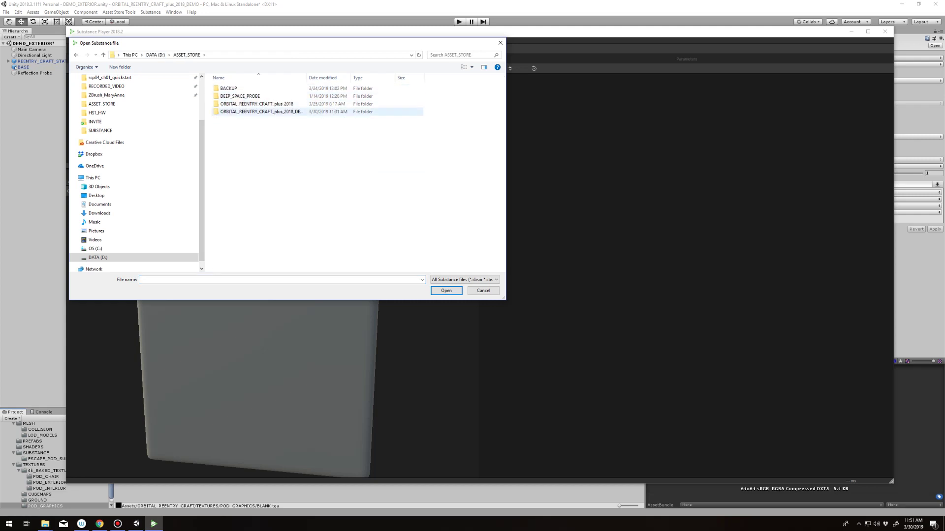
pyautogui.doubleClick(261, 112)
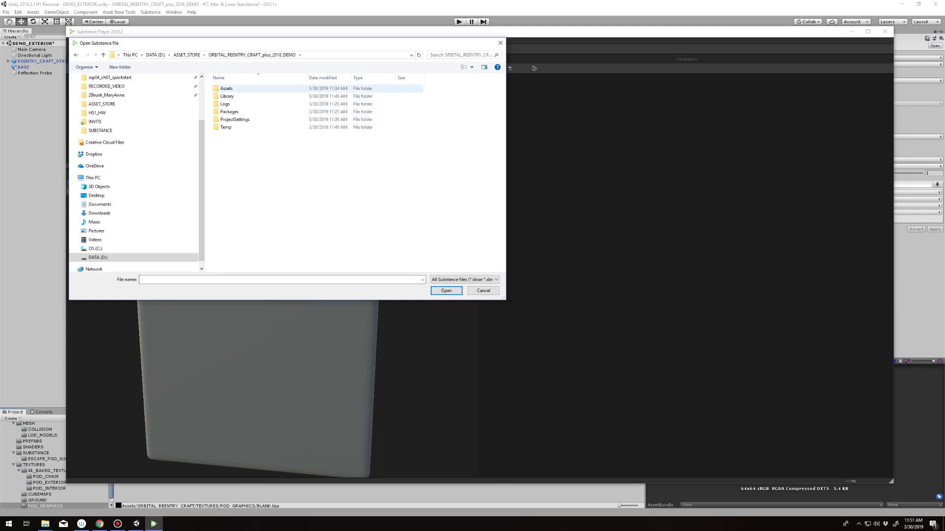
pyautogui.doubleClick(227, 88)
pyautogui.click(246, 104)
pyautogui.doubleClick(246, 104)
pyautogui.doubleClick(246, 127)
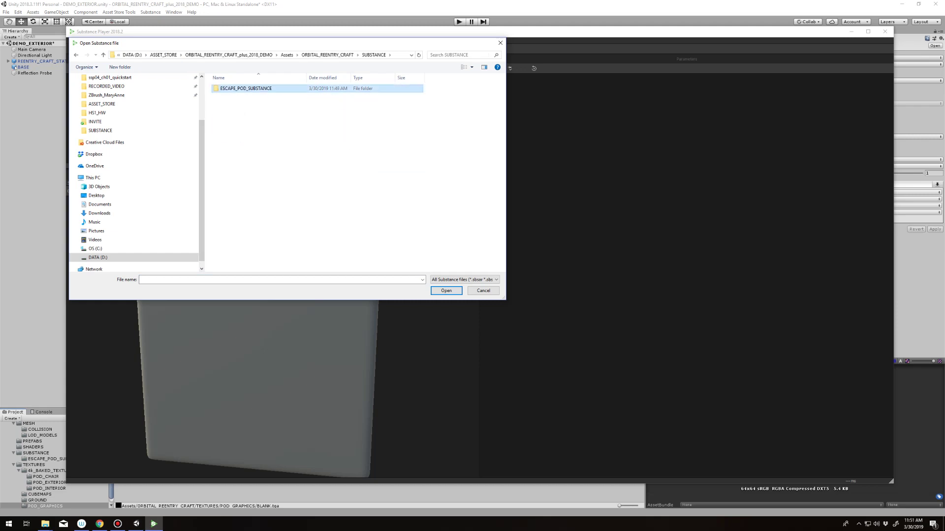
pyautogui.doubleClick(246, 88)
pyautogui.click(244, 88)
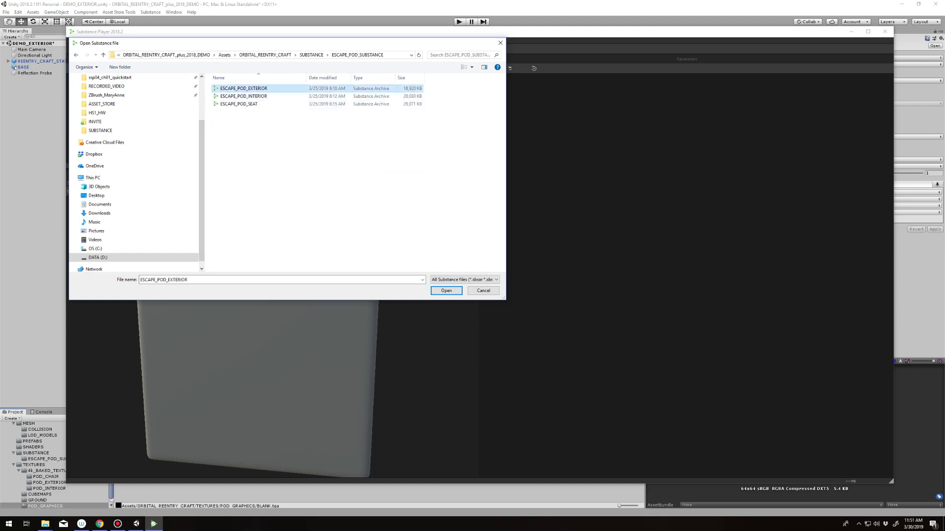
pyautogui.click(447, 290)
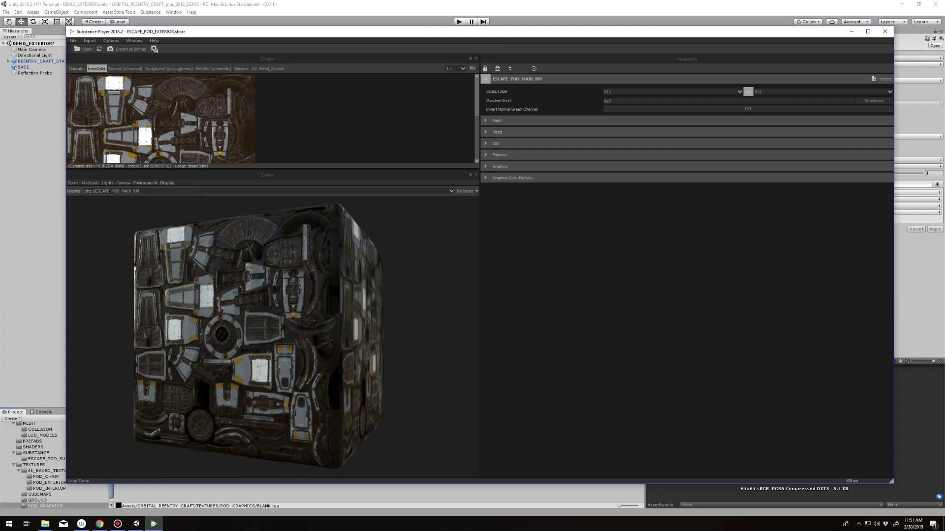
# Zoom in on the textured cube and set the ESCAPE_POD_MAIN_RM output size to 2048
pyautogui.scroll(5, 272, 337)
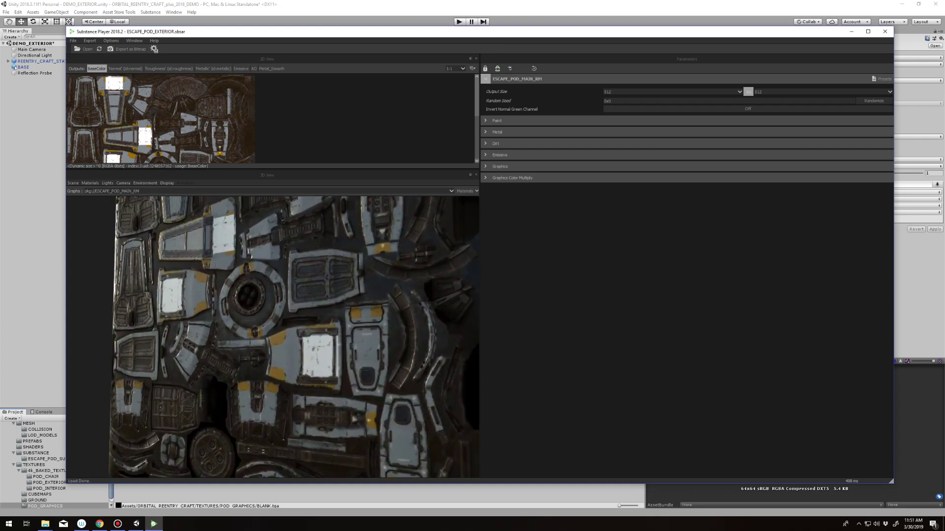
pyautogui.scroll(-3, 272, 337)
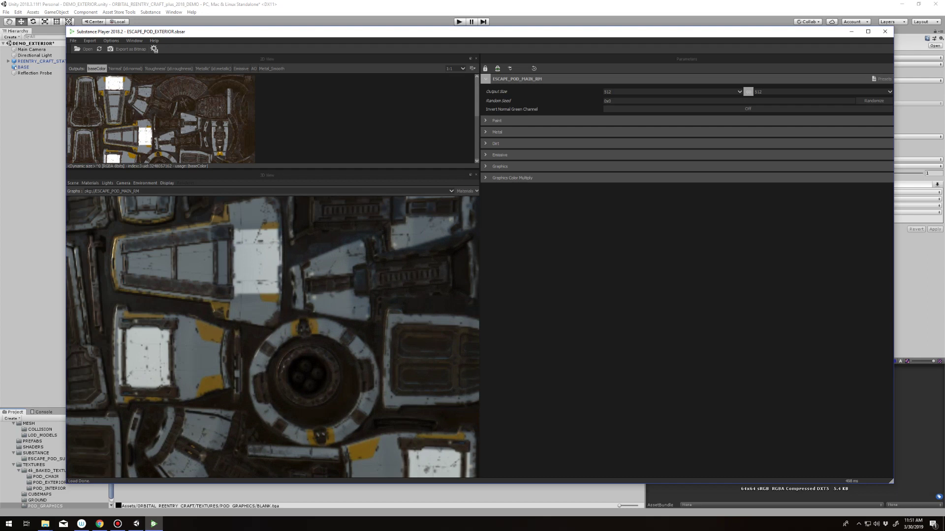
pyautogui.click(669, 92)
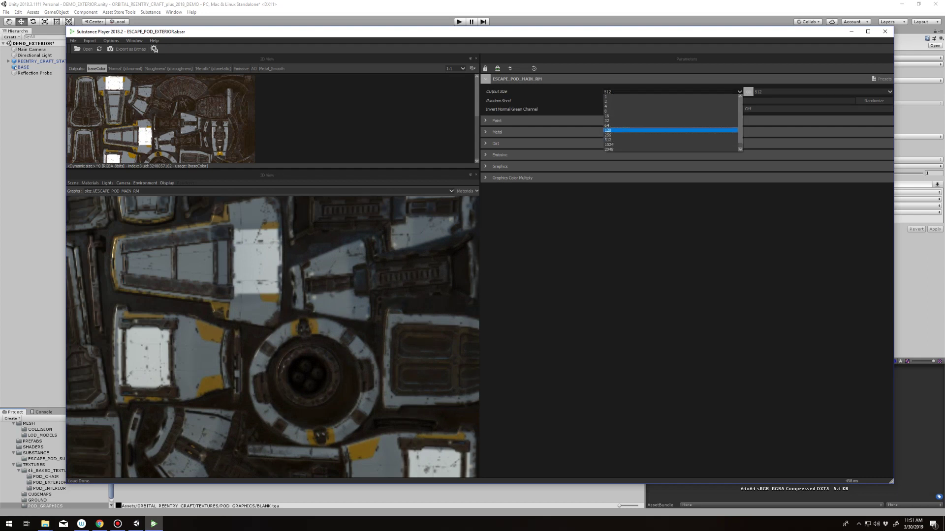
pyautogui.scroll(-1, 670, 140)
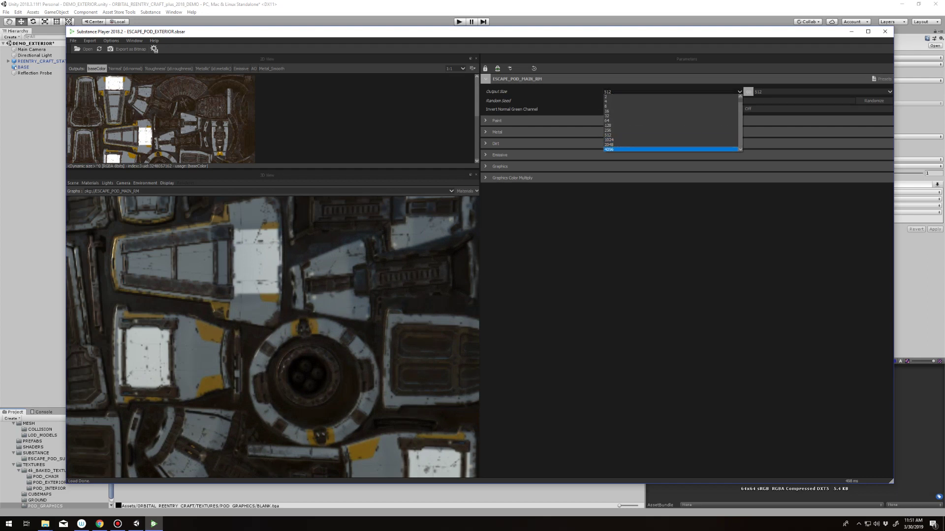
pyautogui.click(670, 144)
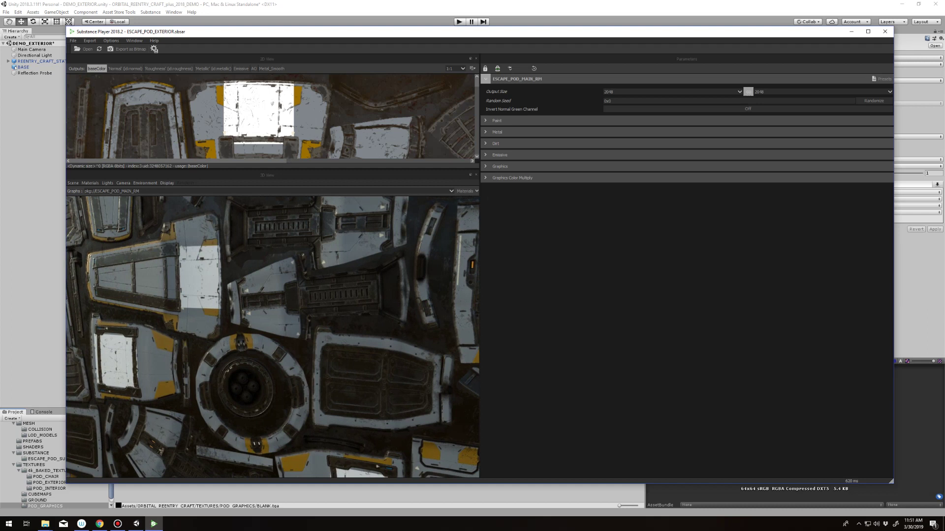
# Expand the Paint, Metal, Dirt, Emissive, Graphics and Graphics Color Multiply groups to examine their parameters
pyautogui.click(485, 120)
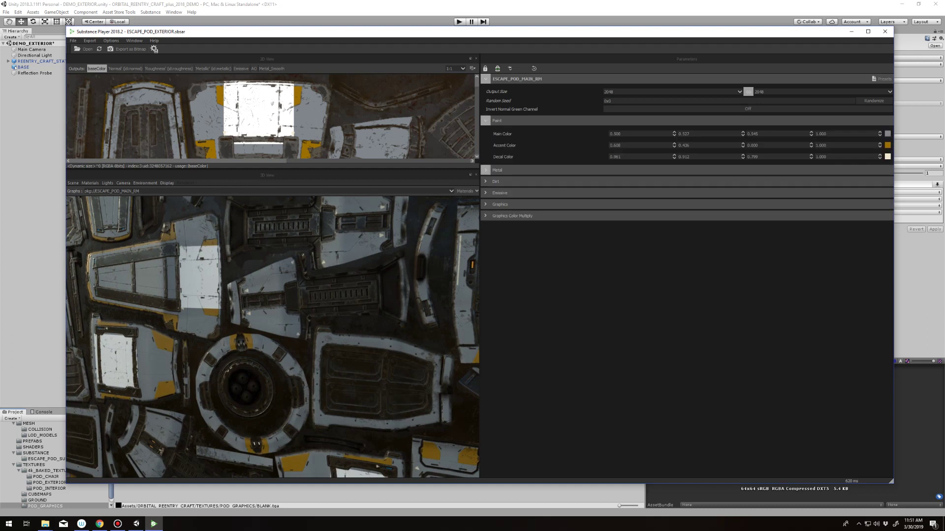
pyautogui.click(485, 169)
pyautogui.click(485, 223)
pyautogui.click(485, 253)
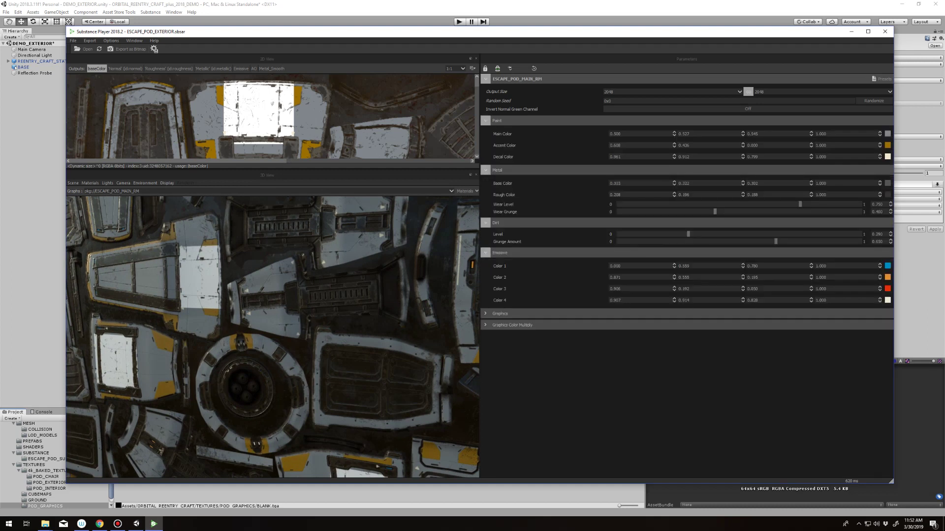
pyautogui.click(485, 314)
pyautogui.click(485, 374)
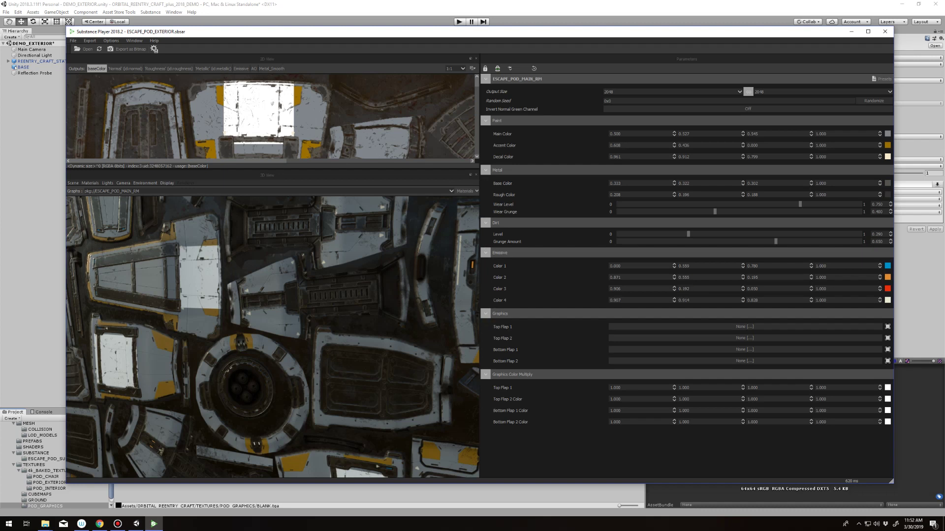
# Assign the BLANK image from the project's TEXTURES/POD_GRAPHICS folder to the Top Flap 1 graphic input
pyautogui.moveTo(351, 379); pyautogui.dragTo(379, 394)
pyautogui.scroll(-4, 305, 339)
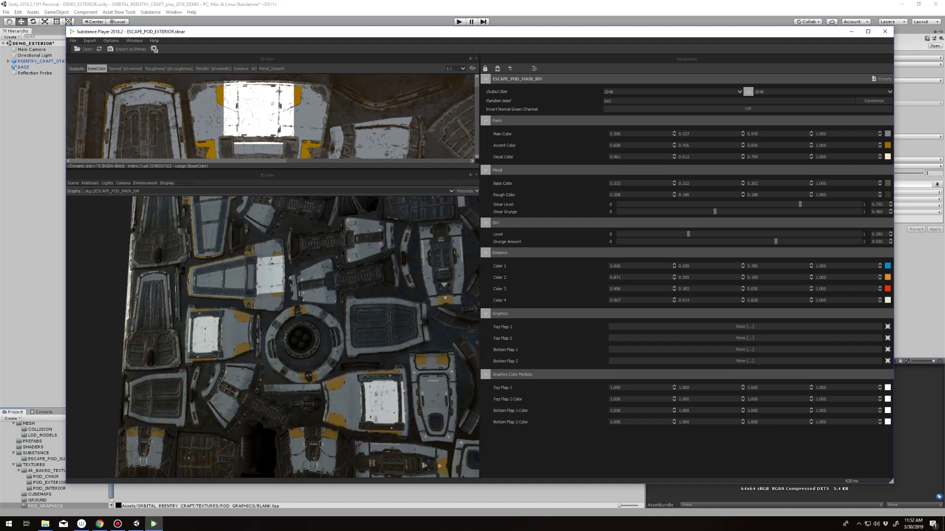
pyautogui.moveTo(379, 394); pyautogui.dragTo(344, 359)
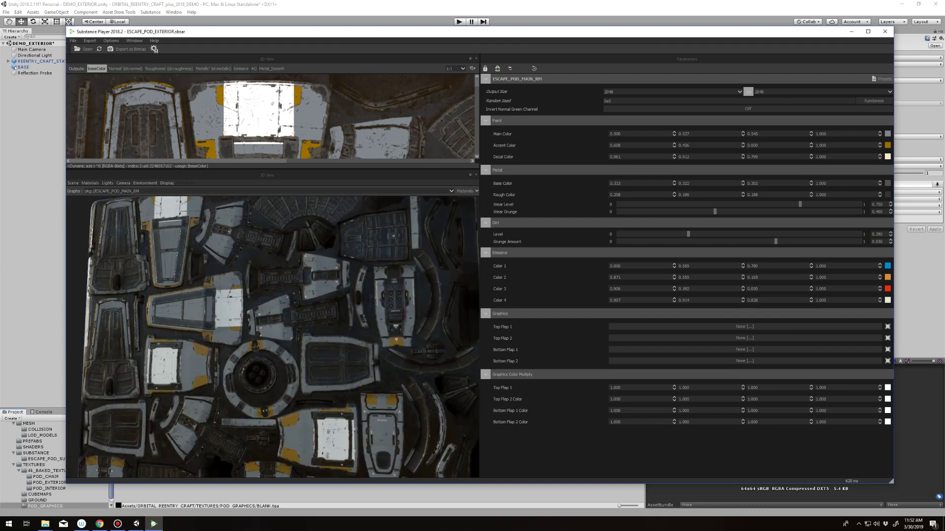
pyautogui.click(746, 327)
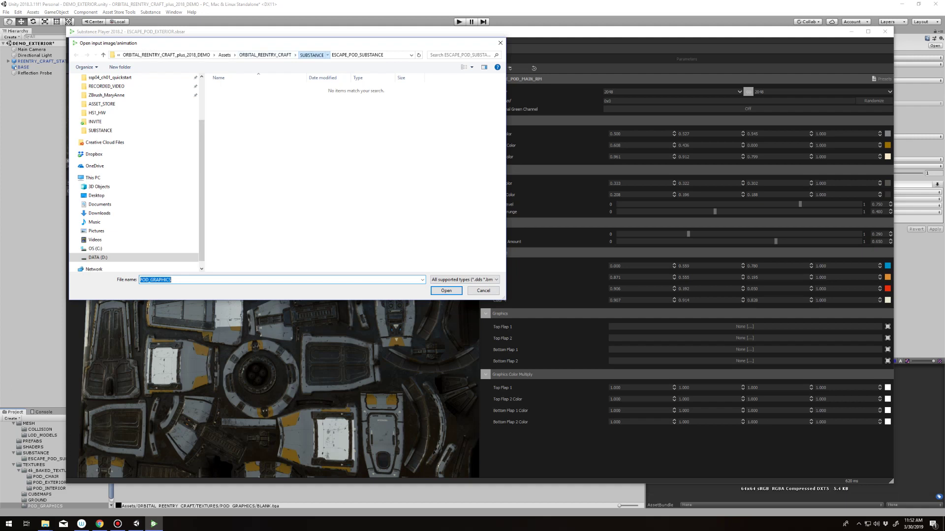
pyautogui.click(224, 55)
pyautogui.click(231, 54)
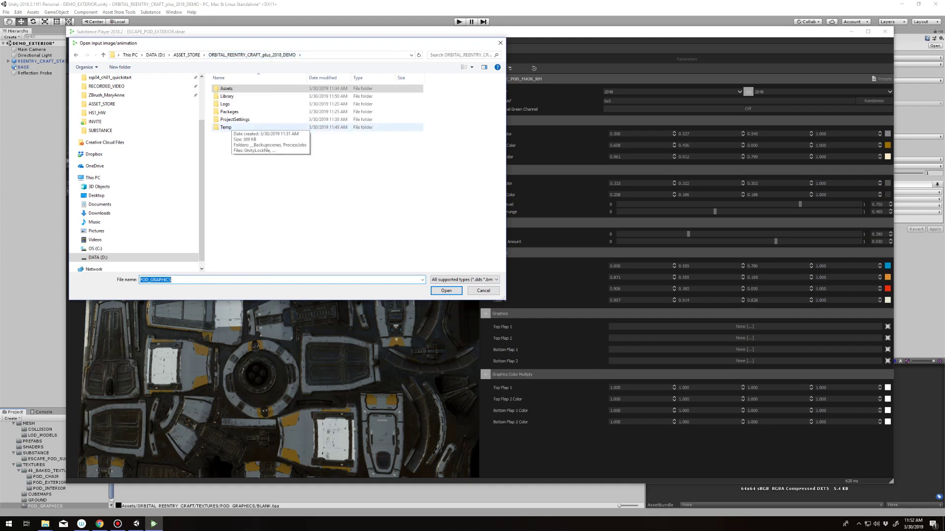
pyautogui.doubleClick(226, 88)
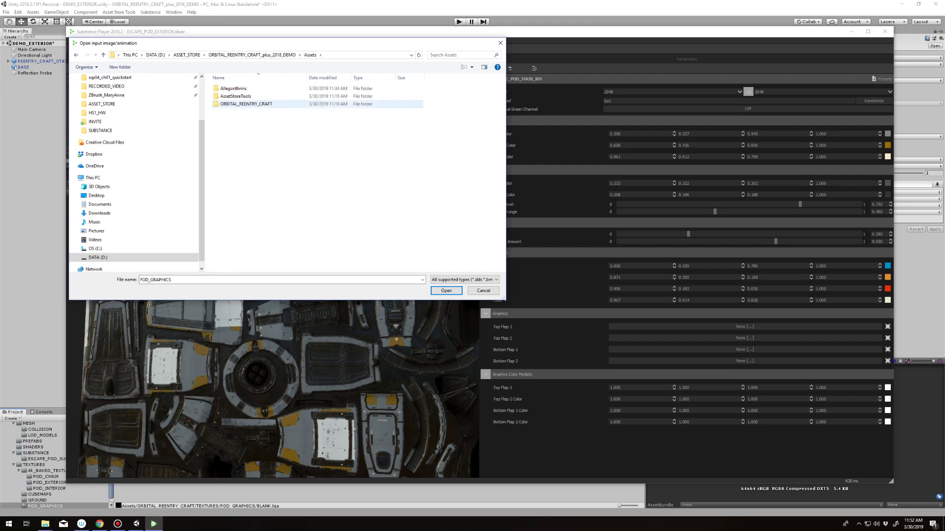
pyautogui.doubleClick(246, 104)
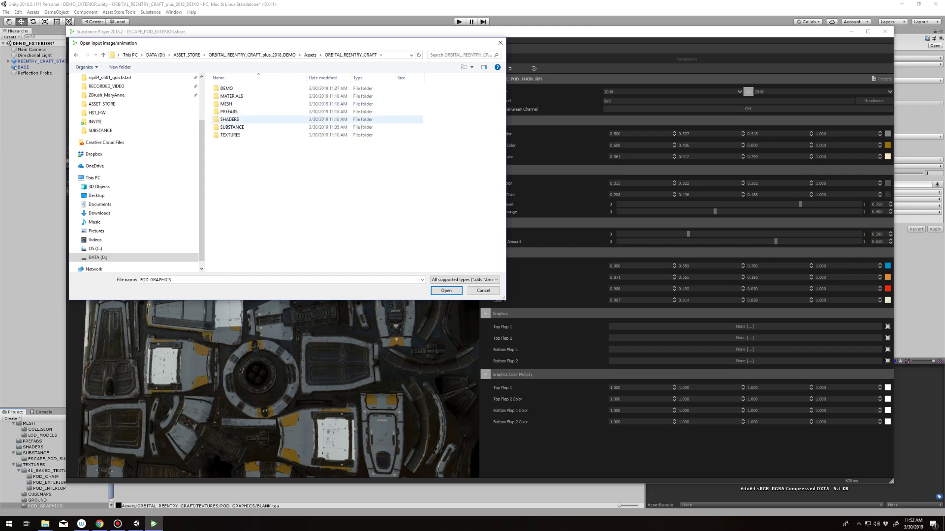
pyautogui.doubleClick(230, 134)
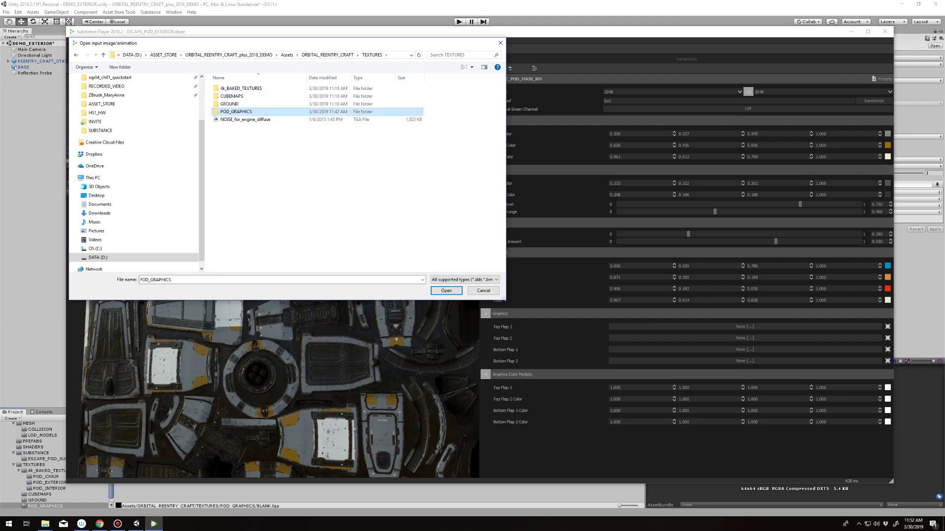
pyautogui.doubleClick(236, 111)
pyautogui.click(231, 96)
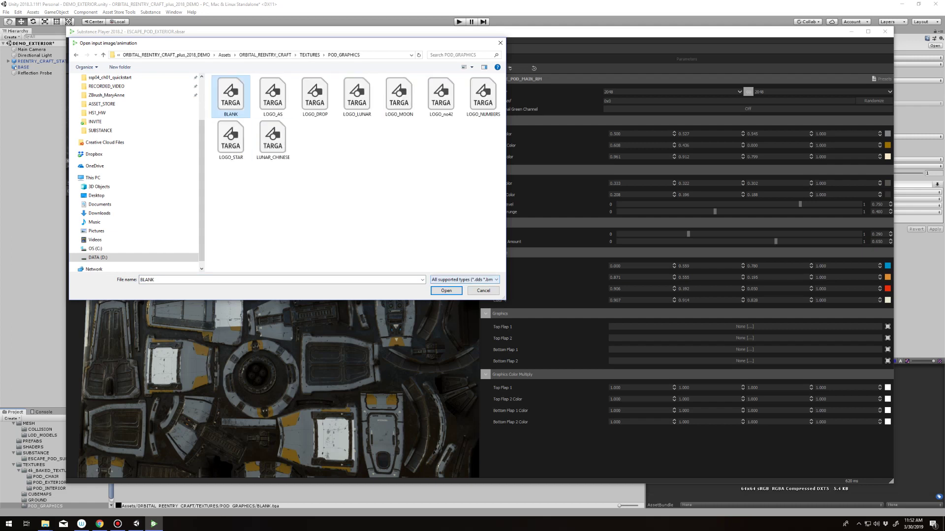
pyautogui.click(446, 290)
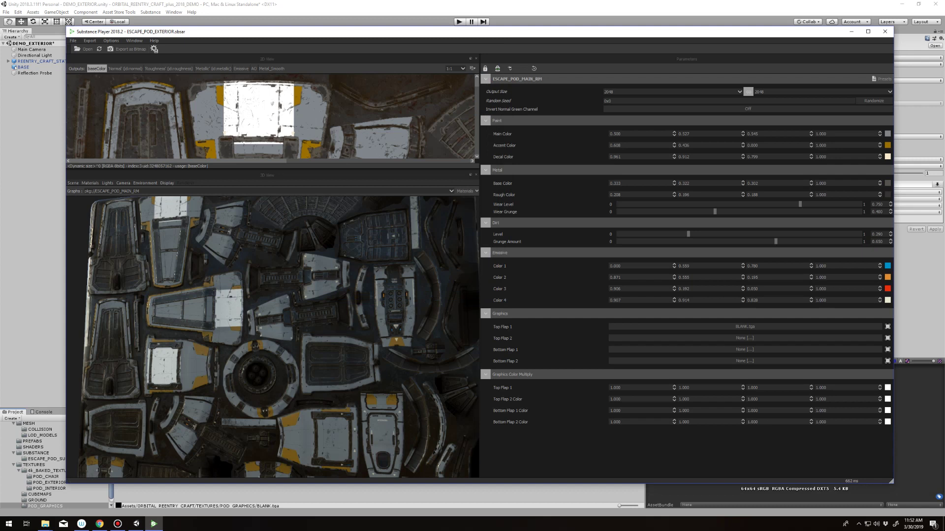
# Assign LOGO_DROP to the Top Flap 2 graphic and LOGO_NUMBERS to the Bottom Flap 1 graphic
pyautogui.click(745, 338)
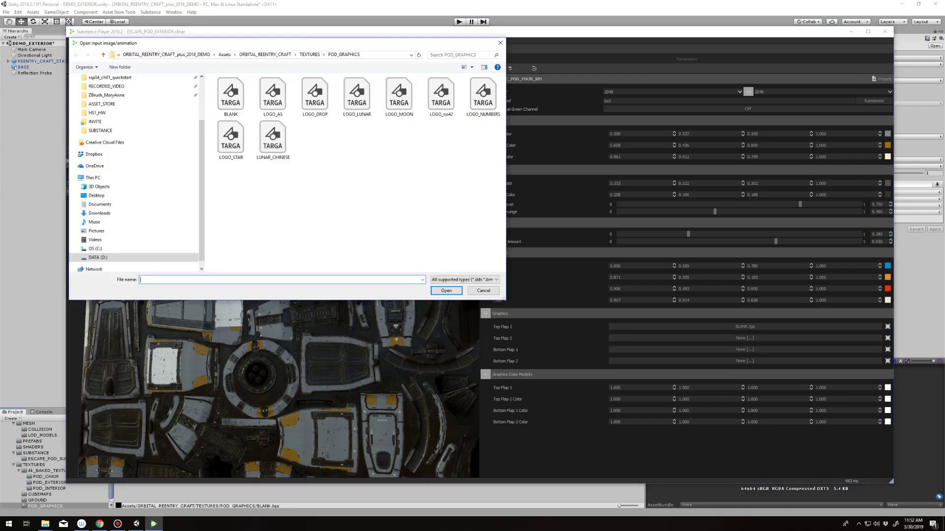
pyautogui.click(315, 96)
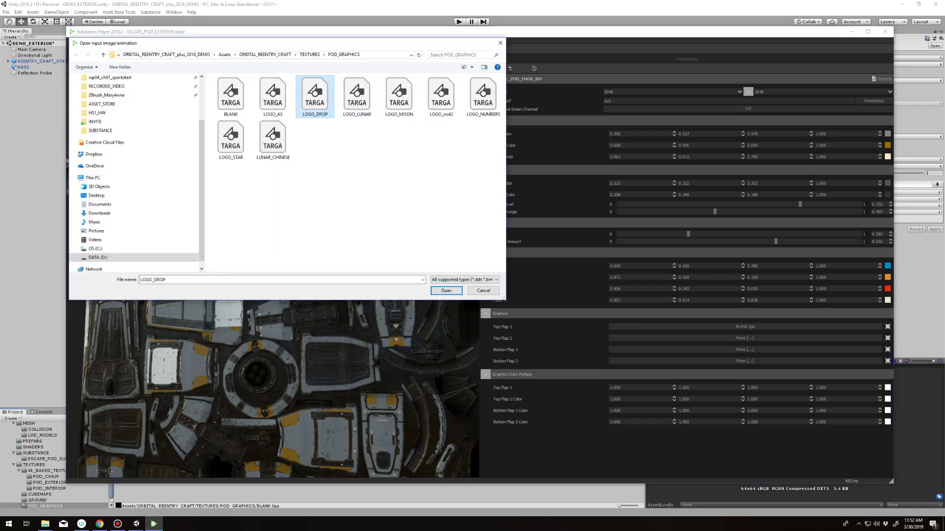
pyautogui.press('Return')
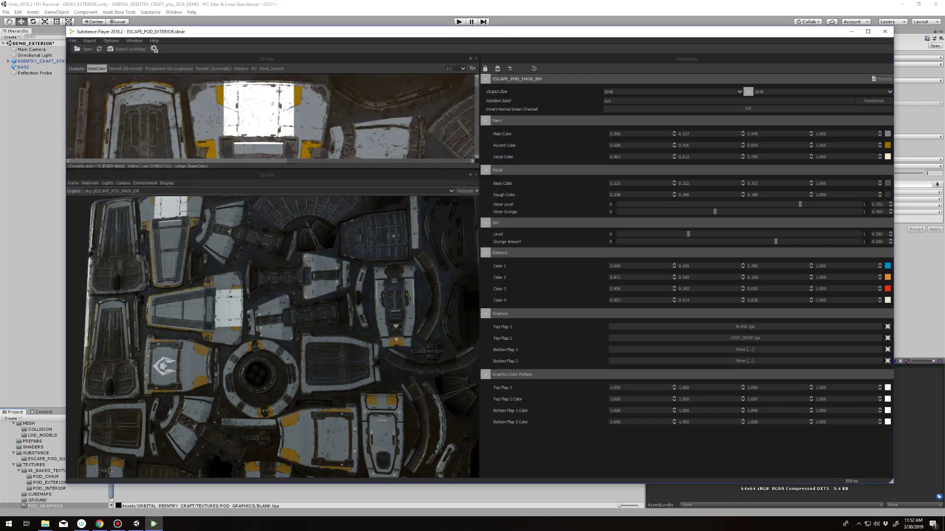
pyautogui.click(745, 349)
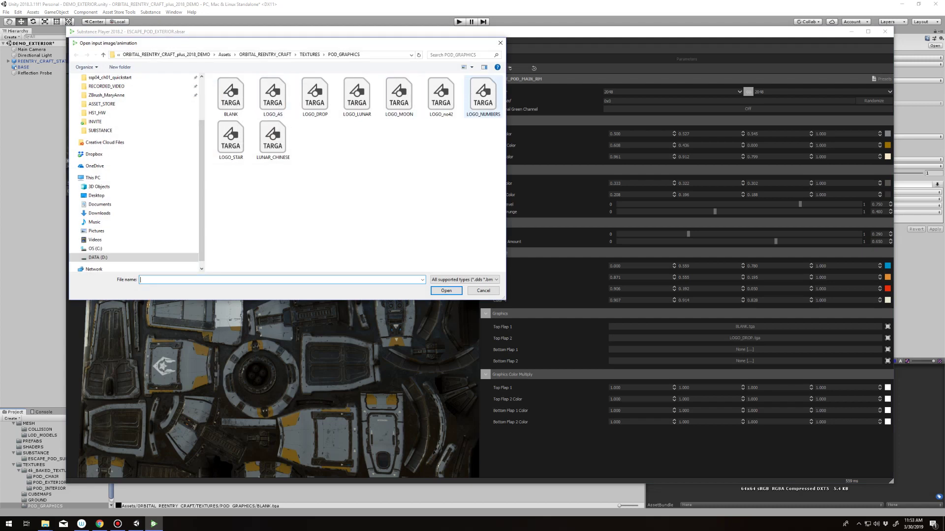
pyautogui.click(483, 96)
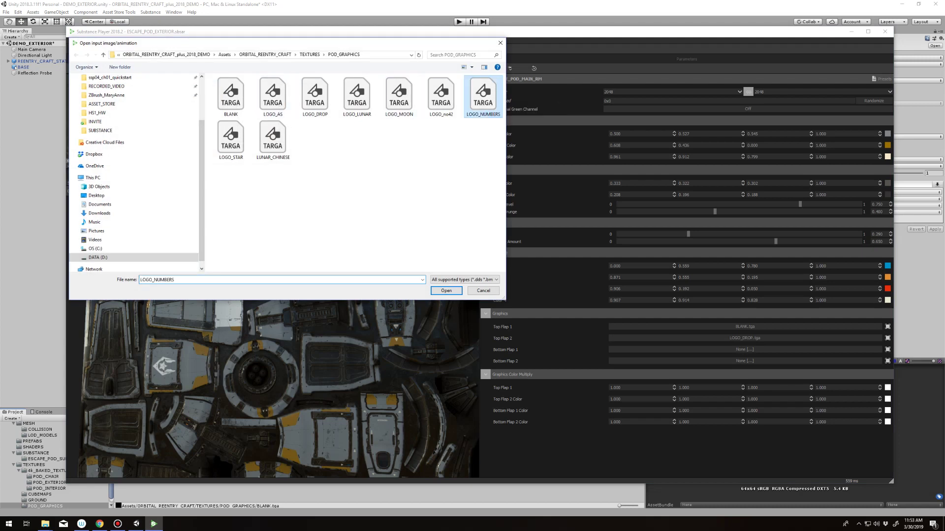
pyautogui.click(446, 290)
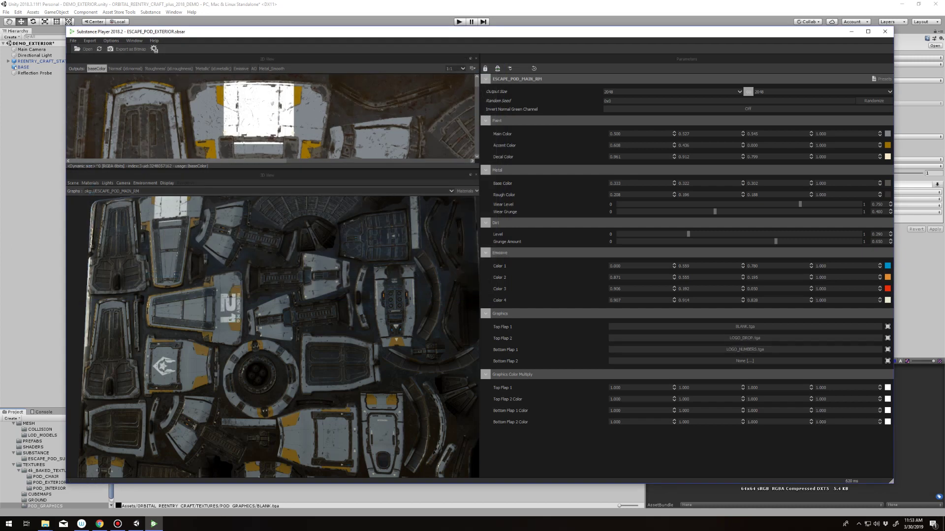
# Assign LOGO_STAR to the Bottom Flap 2 graphic and inspect the decals on the textured cube
pyautogui.click(745, 361)
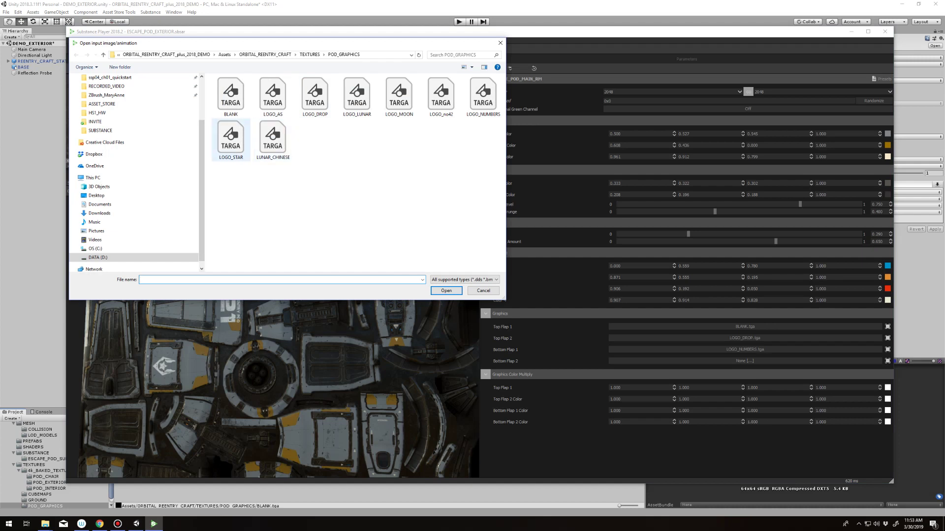
pyautogui.click(231, 140)
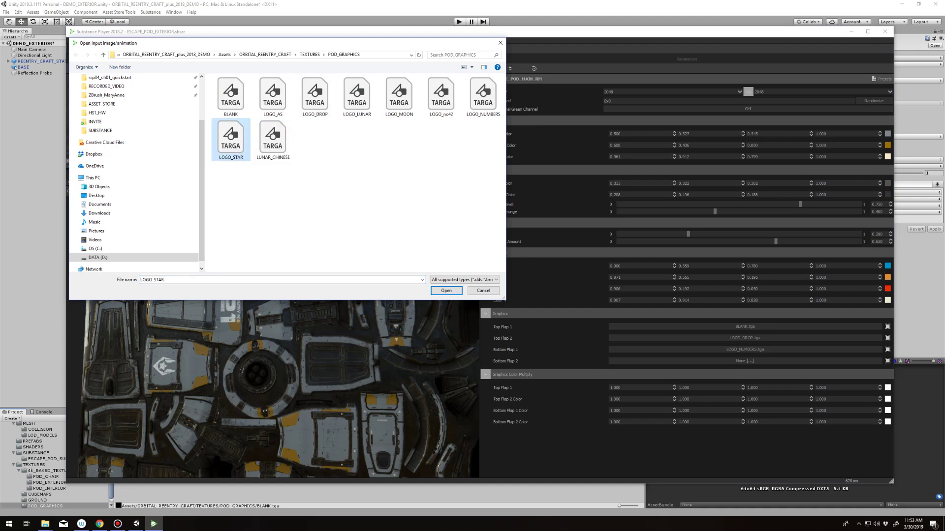
pyautogui.click(446, 290)
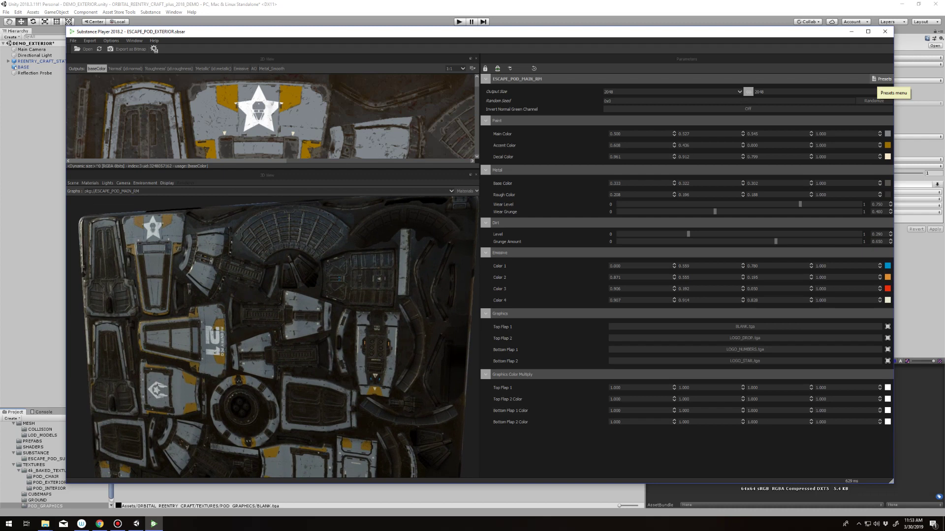
pyautogui.scroll(5, 263, 337)
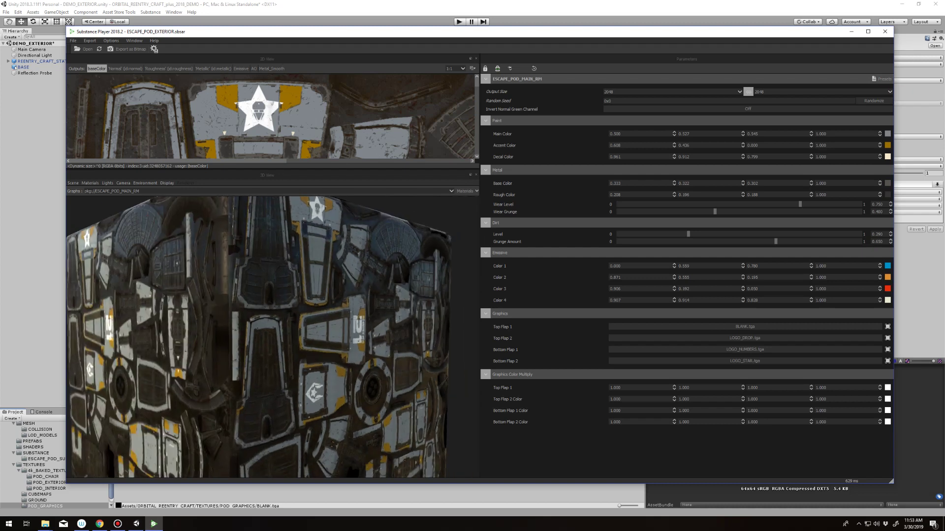
pyautogui.moveTo(272, 337); pyautogui.dragTo(207, 310)
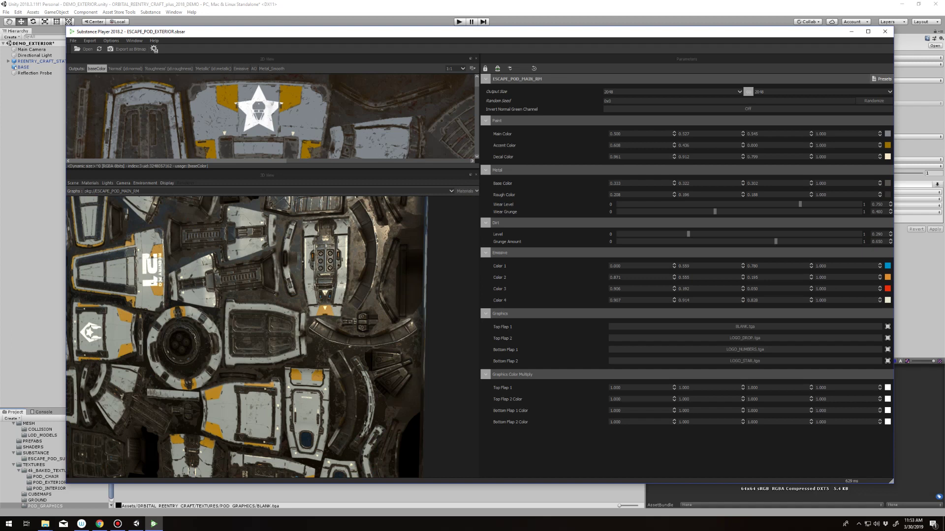
# Load the ESCAPE_POD_MAIN_RM.sbsprs presets file from the Desktop and apply its preset to the substance
pyautogui.click(881, 79)
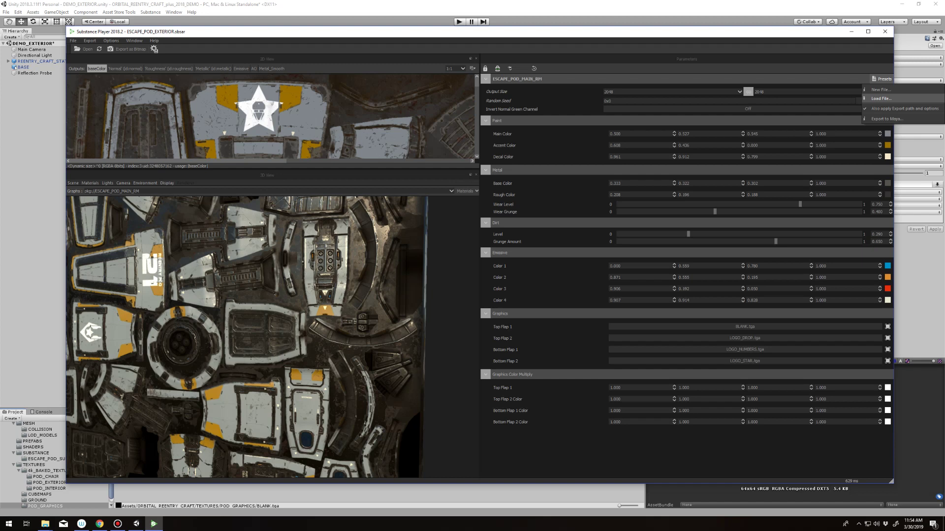
pyautogui.click(880, 99)
pyautogui.click(315, 98)
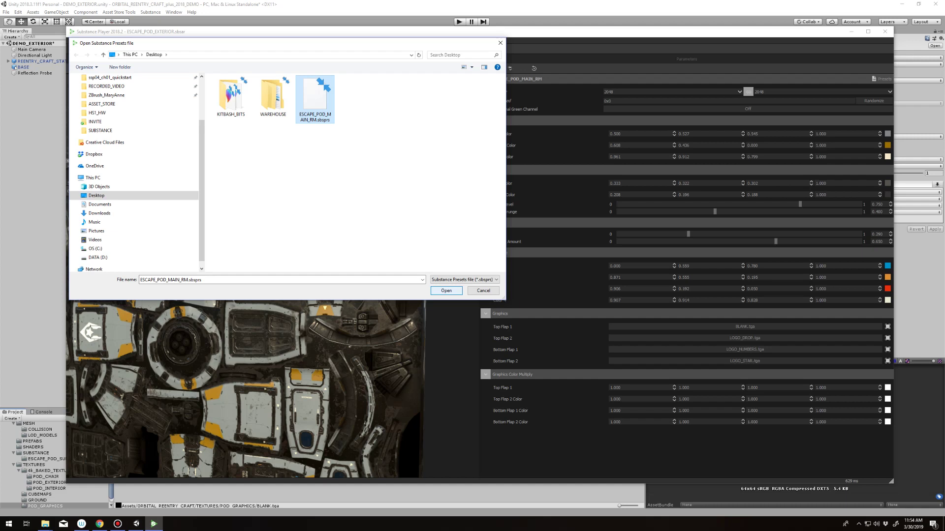
pyautogui.press('Return')
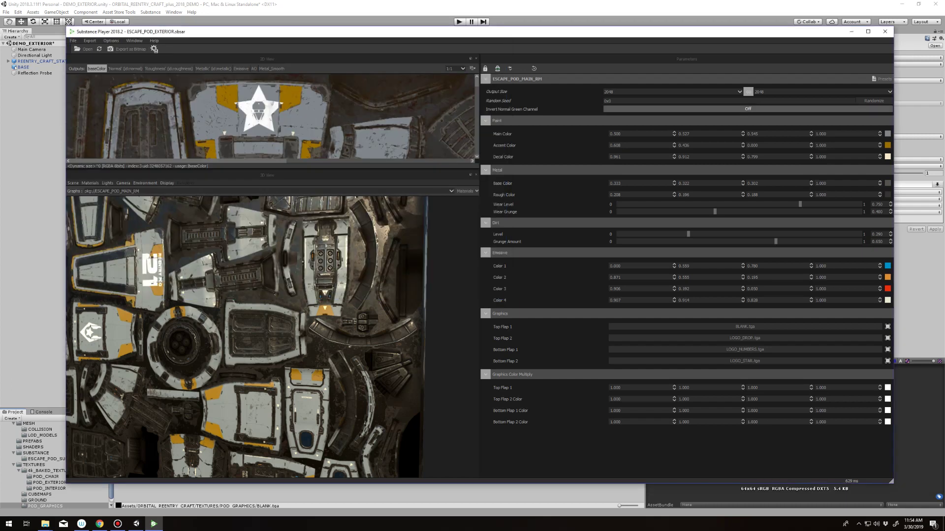
pyautogui.click(881, 79)
pyautogui.click(885, 128)
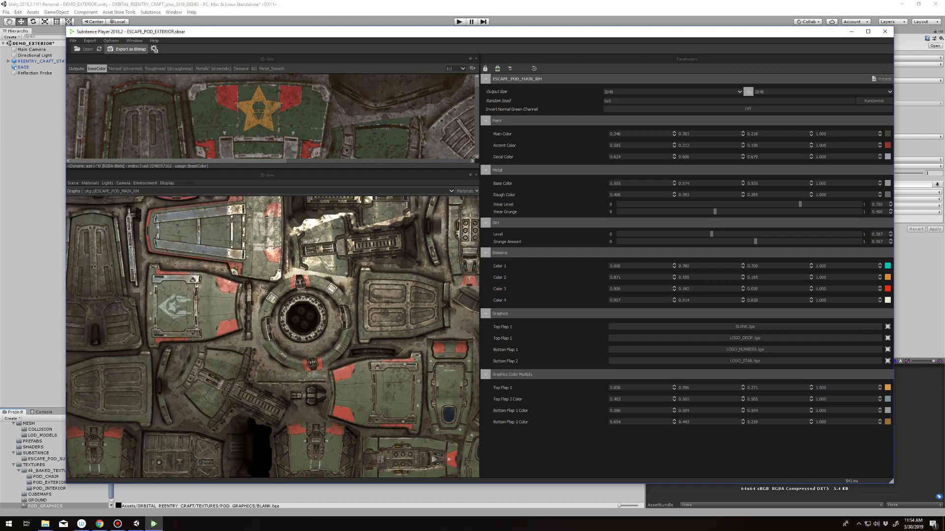
# Examine the folder, format and output choices for exporting the substance as bitmaps, and close them without exporting
pyautogui.click(127, 49)
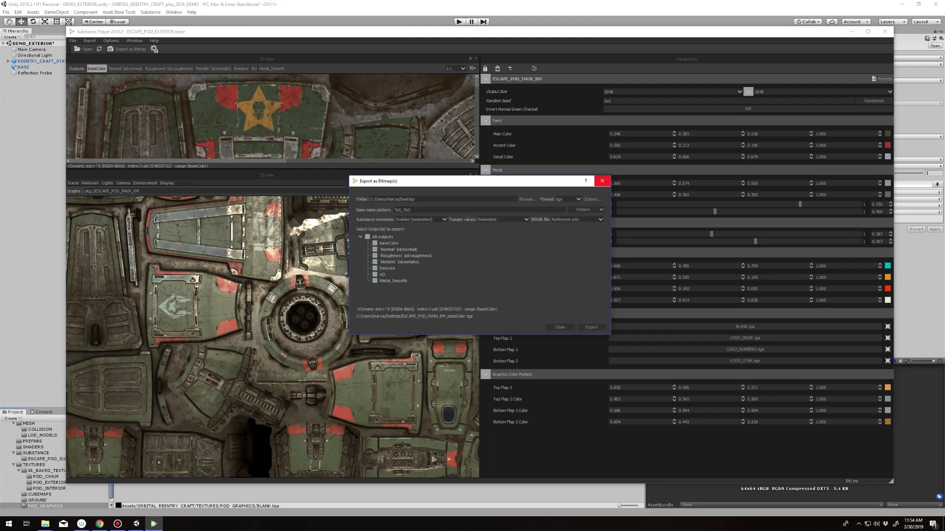
pyautogui.click(601, 180)
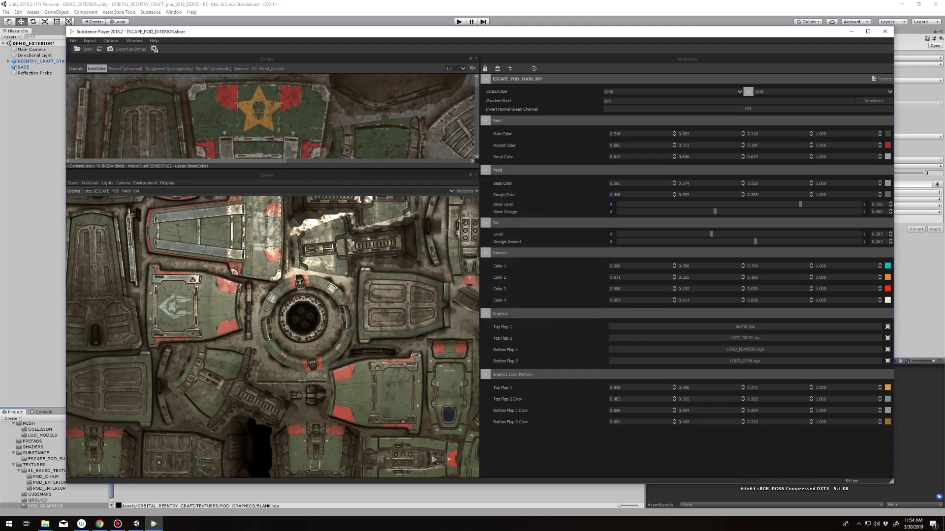
pyautogui.moveTo(303, 319)
pyautogui.mouseDown()
pyautogui.moveTo(312, 326)
pyautogui.moveTo(282, 366)
pyautogui.moveTo(266, 374)
pyautogui.moveTo(229, 357)
pyautogui.moveTo(297, 349)
pyautogui.moveTo(310, 310)
pyautogui.mouseUp()
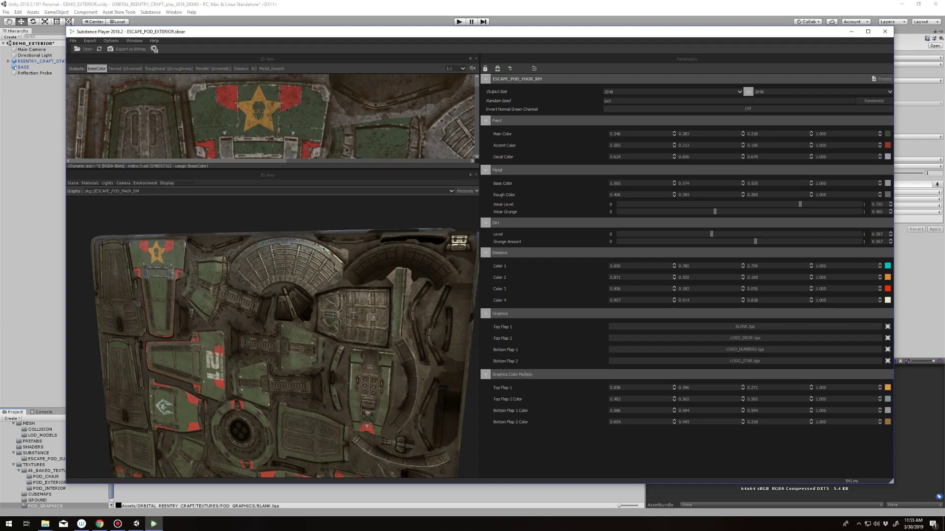
# Turn on Invert Normal Green Channel with the Normal output shown in an enlarged 2D view, and switch back to Unity
pyautogui.click(125, 69)
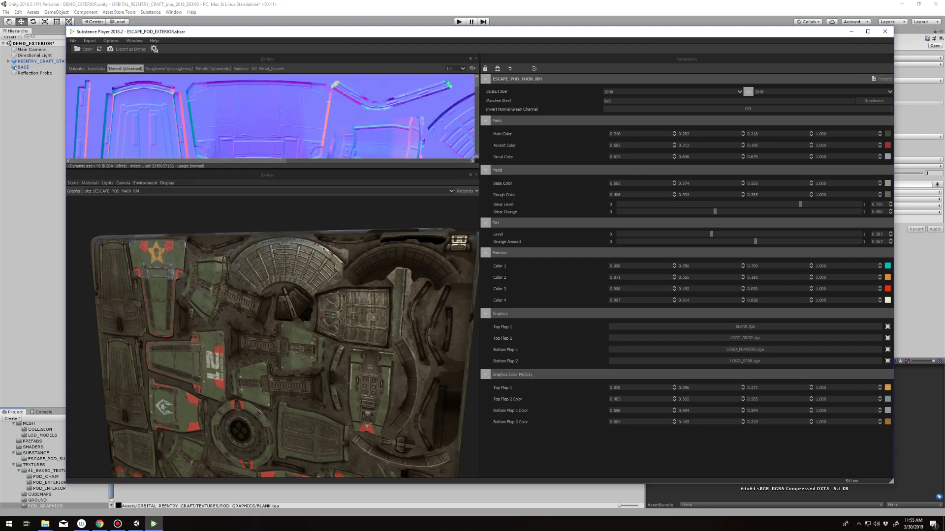
pyautogui.moveTo(274, 170); pyautogui.dragTo(273, 352)
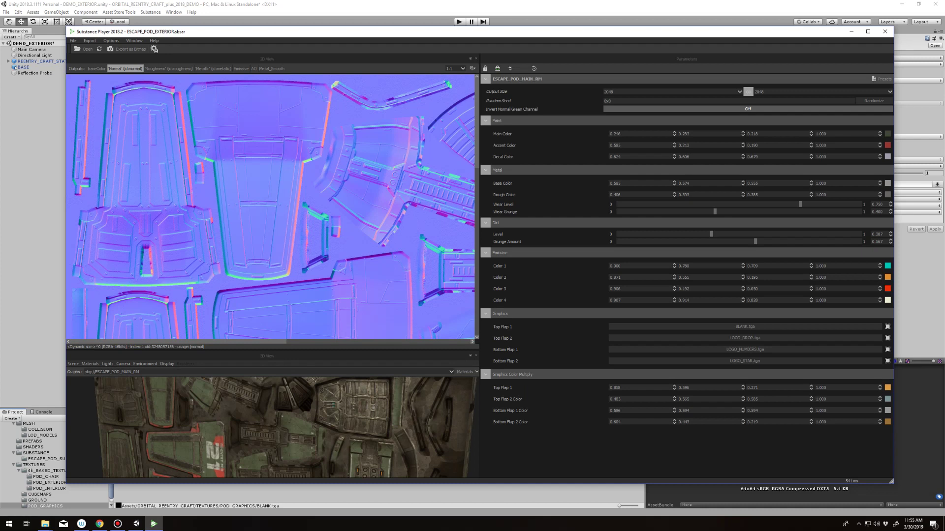
pyautogui.click(747, 108)
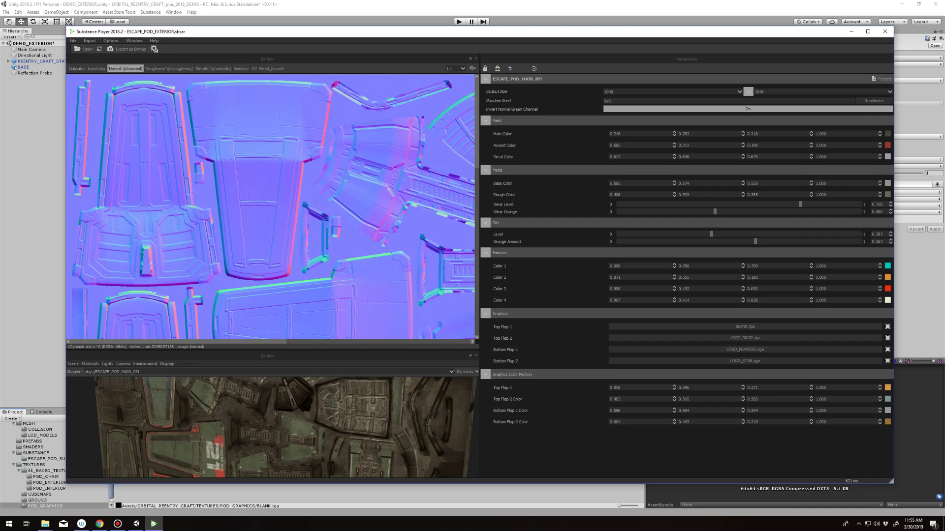
pyautogui.hotkey('alt', 'Tab')
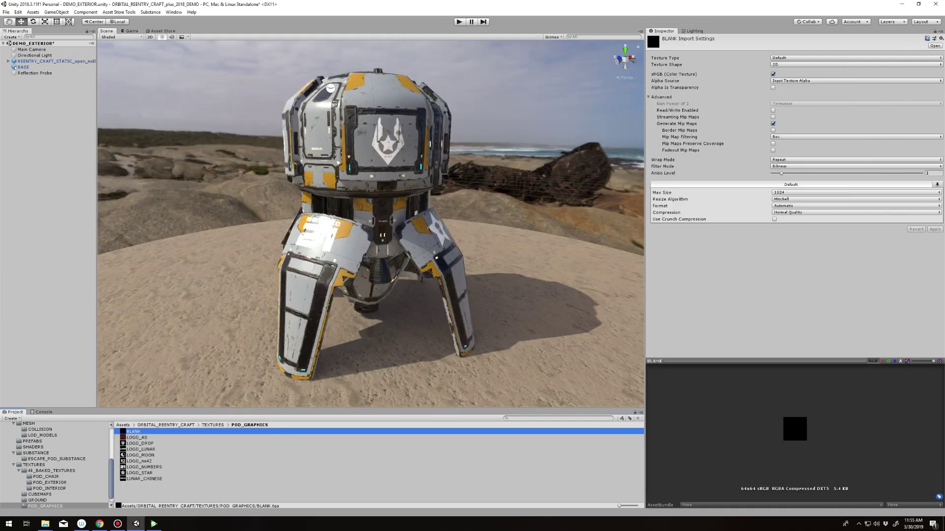